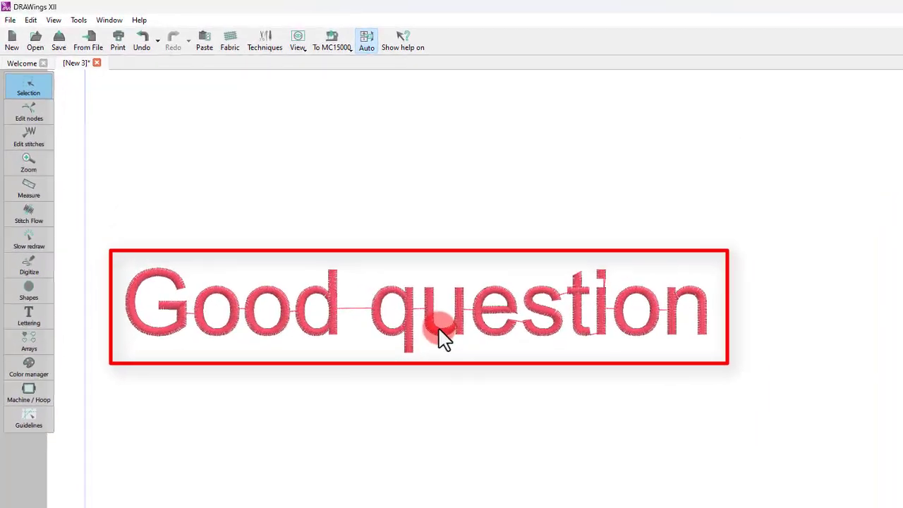
Select the "Good question" text object and open it for lettering editing
left_click(349, 266)
left_click(22, 251)
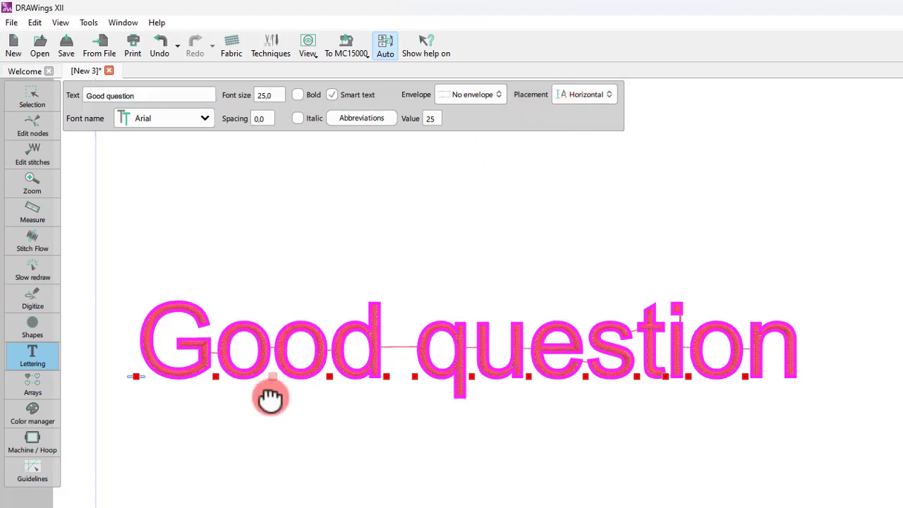
Try lowering the second "o" of "Good" and the "u" of "question" below the baseline, undoing both moves
left_click_drag(270, 398, 270, 425)
left_click_drag(473, 373, 477, 408)
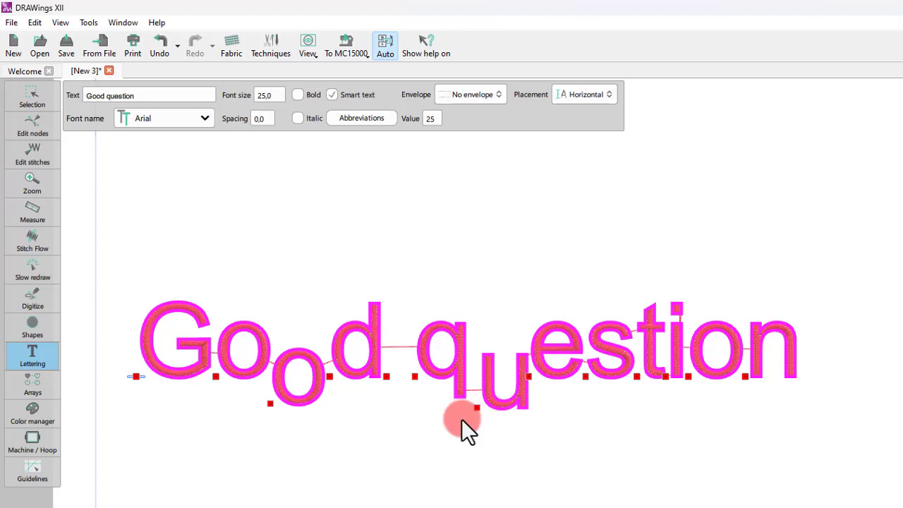
key("ctrl+z")
key("ctrl+z")
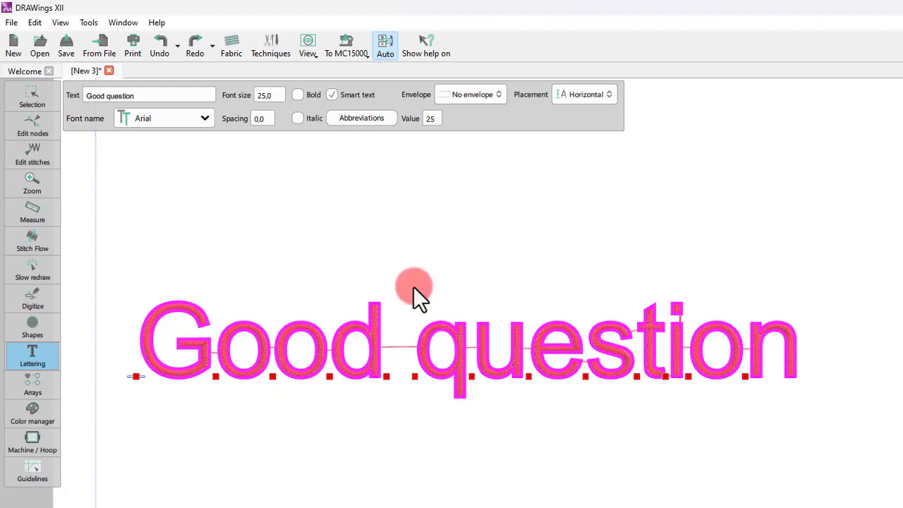
Set the placement of the "Good question" text to Vertical
left_click(577, 95)
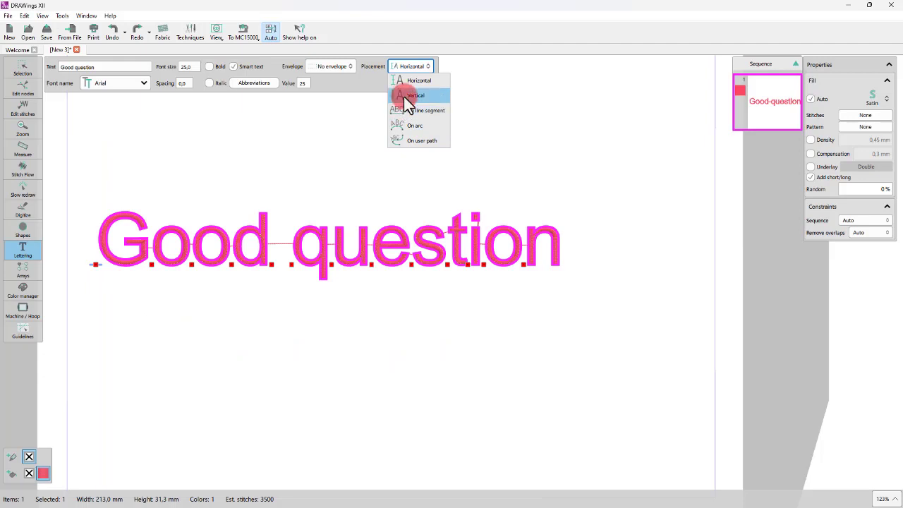
left_click(408, 102)
scroll(168, 190, "down", 5)
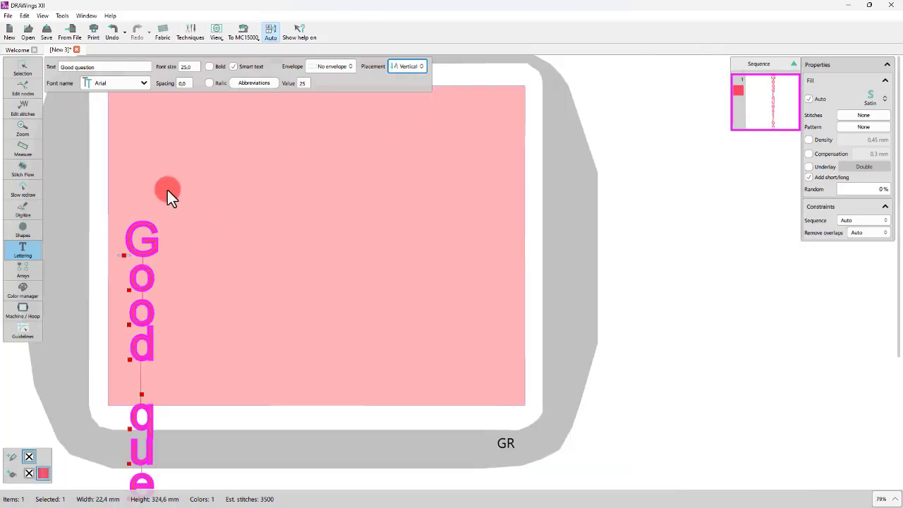
scroll(136, 367, "up", 1)
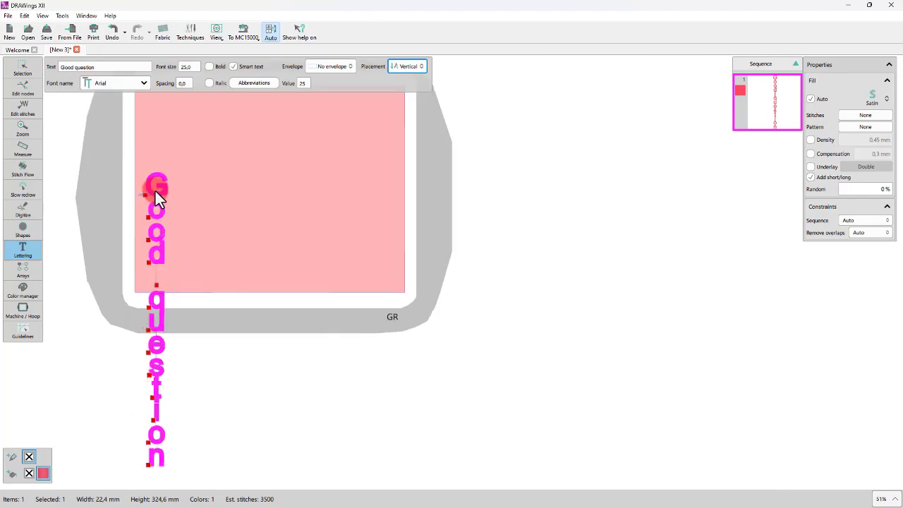
Move the vertical text up so it starts near the hoop's upper edge, and shift it slightly to the right
left_click_drag(155, 190, 158, 111)
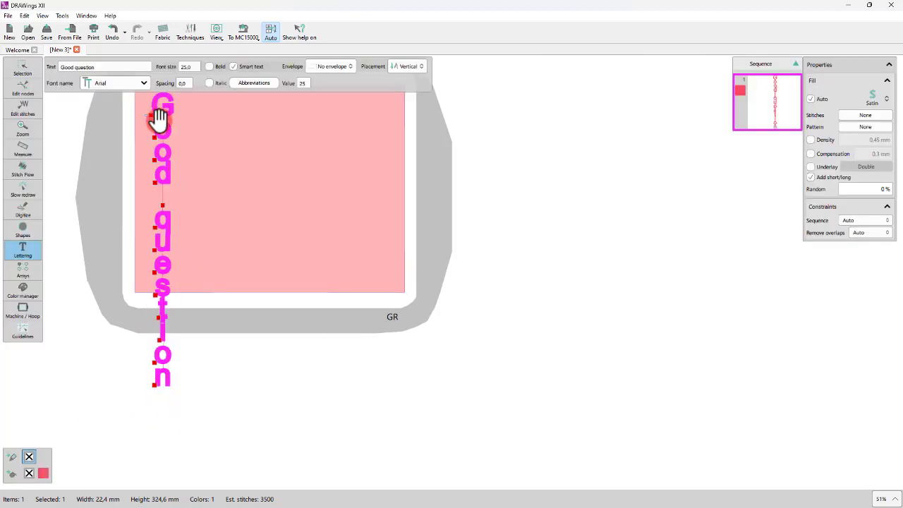
scroll(153, 242, "down", 4)
scroll(154, 177, "up", 9)
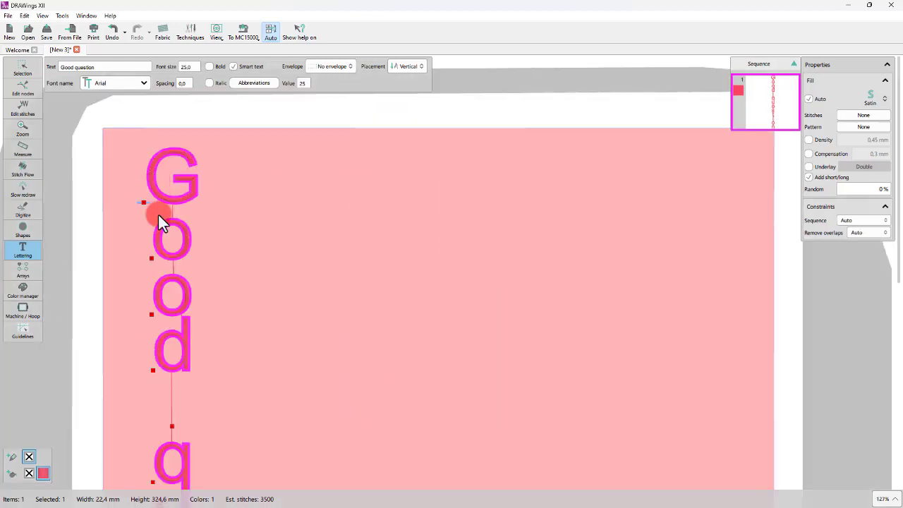
scroll(158, 215, "down", 3)
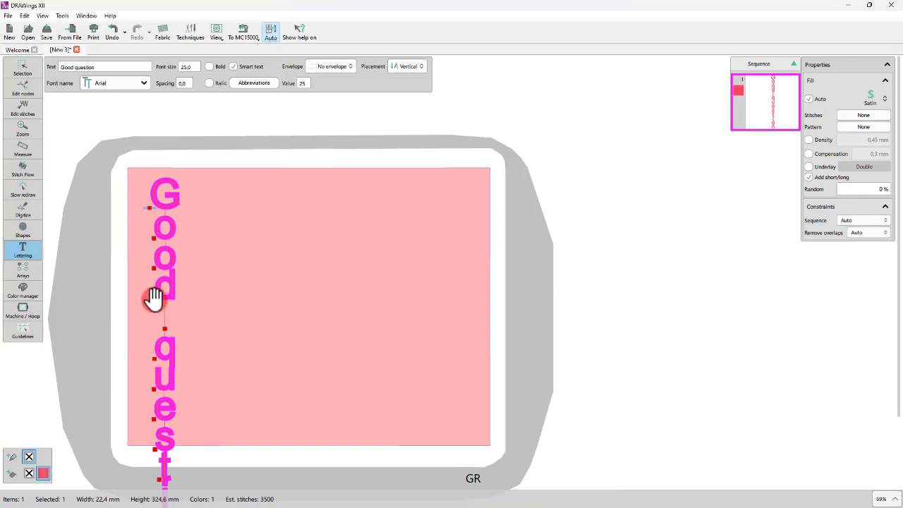
left_click_drag(151, 298, 207, 296)
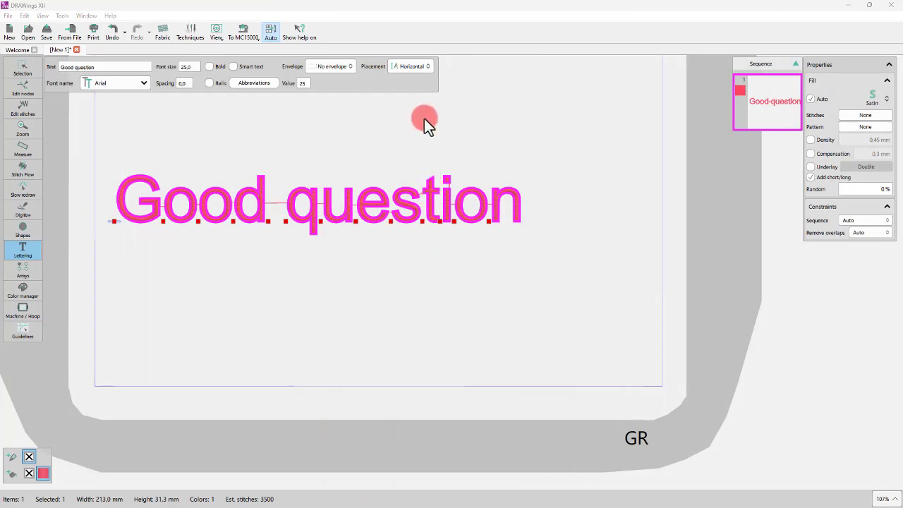
Set the placement of the horizontal "Good question" text to On line segment
left_click(407, 66)
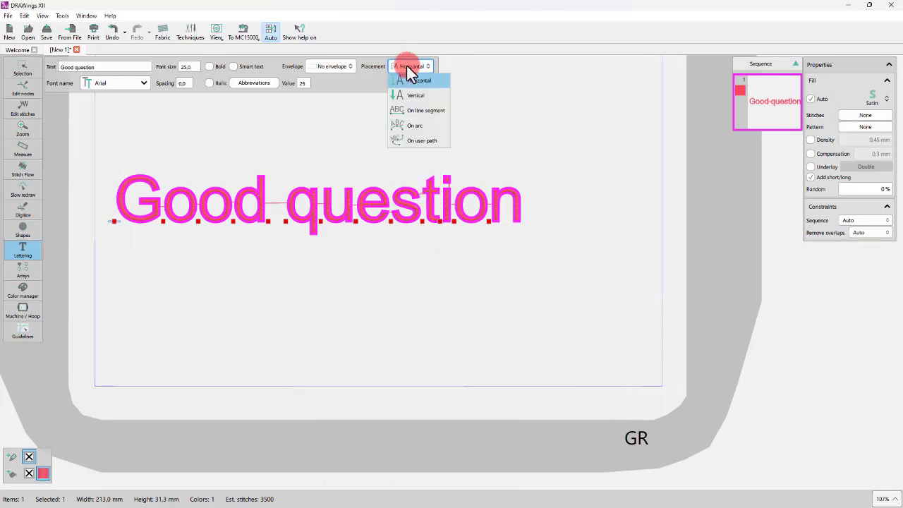
left_click(428, 113)
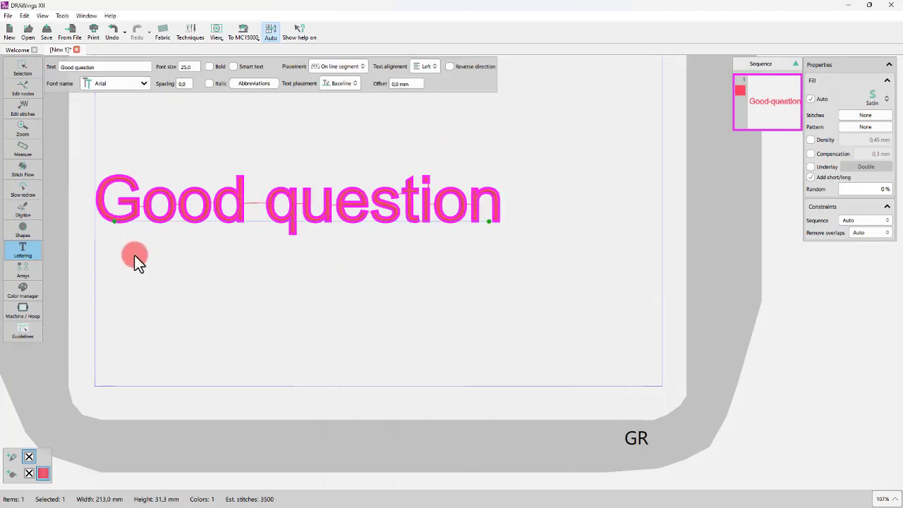
scroll(91, 192, "up", 3)
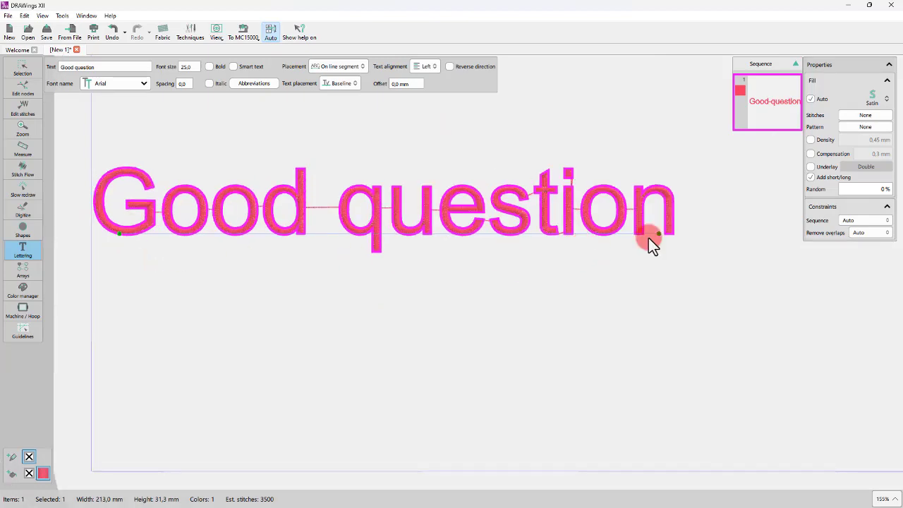
Tilt the text by lowering the line segment's right end, lowering its left end, and raising the right end
left_click_drag(648, 238, 675, 285)
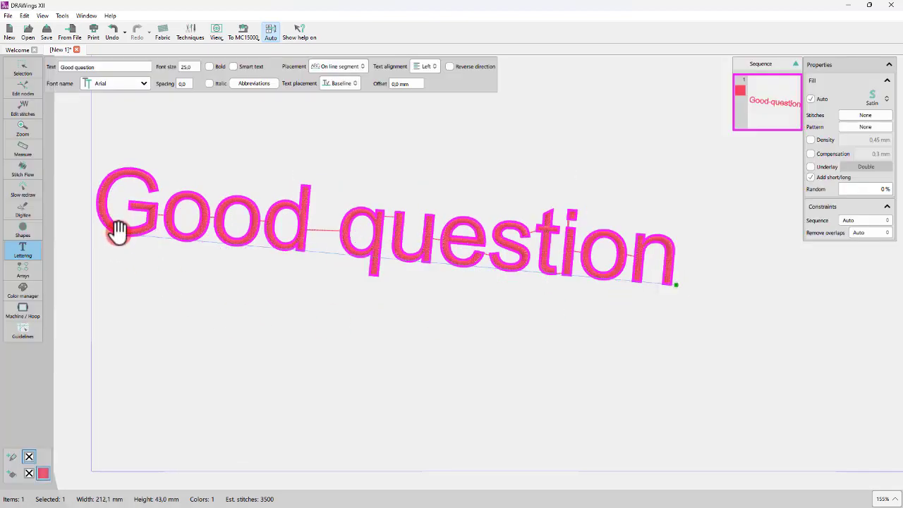
left_click_drag(118, 230, 128, 326)
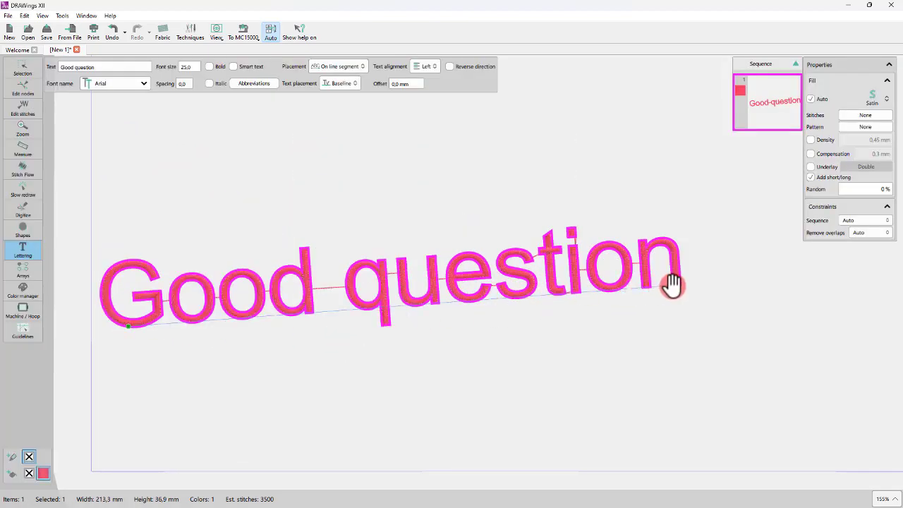
left_click_drag(674, 283, 659, 231)
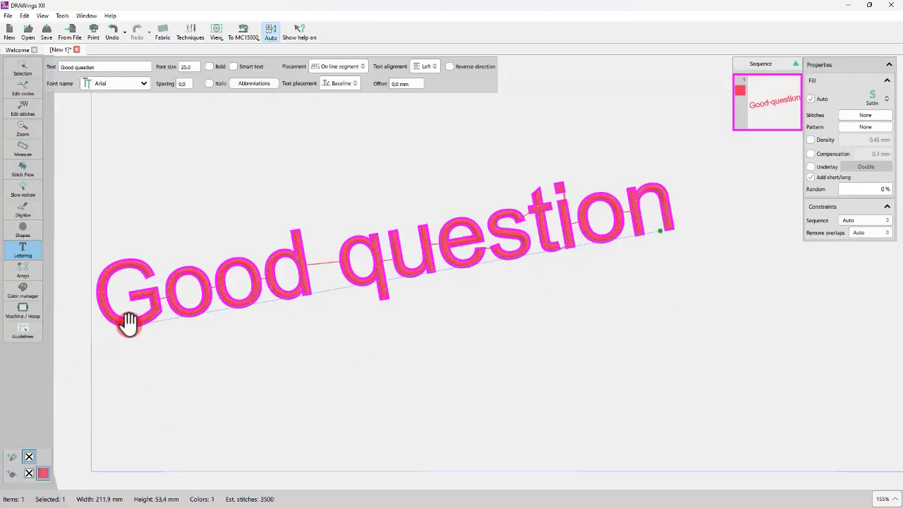
Raise the line segment's left end to level the text and extend its right end well past the last letter
left_click_drag(128, 321, 128, 241)
left_click_drag(660, 229, 850, 233)
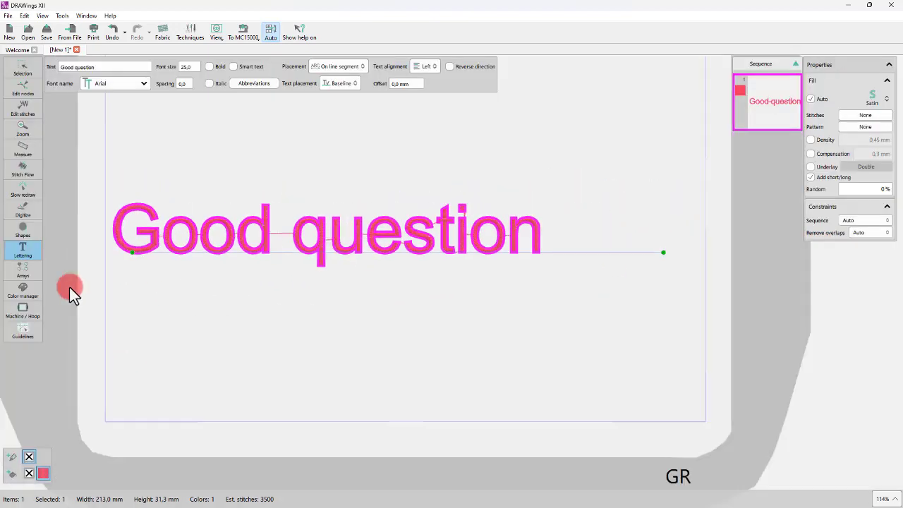
scroll(69, 287, "down", 3)
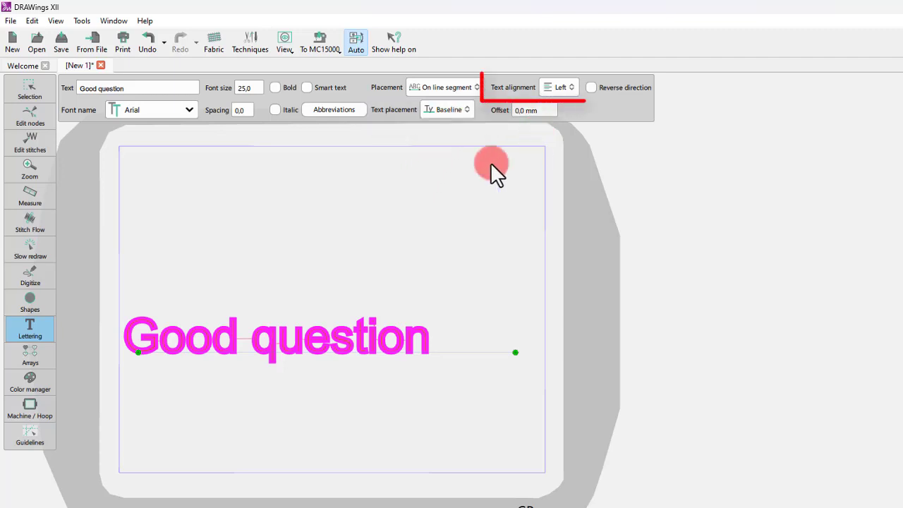
scroll(96, 369, "up", 3)
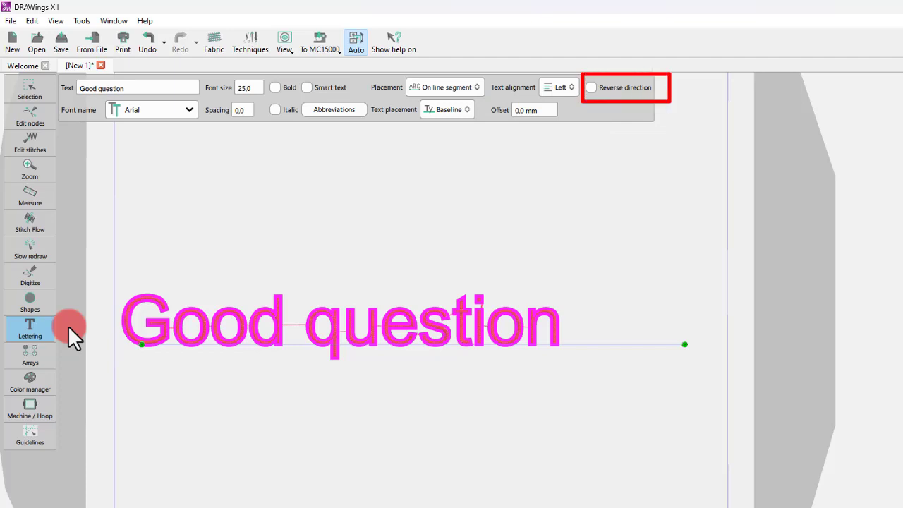
scroll(68, 325, "up", 1)
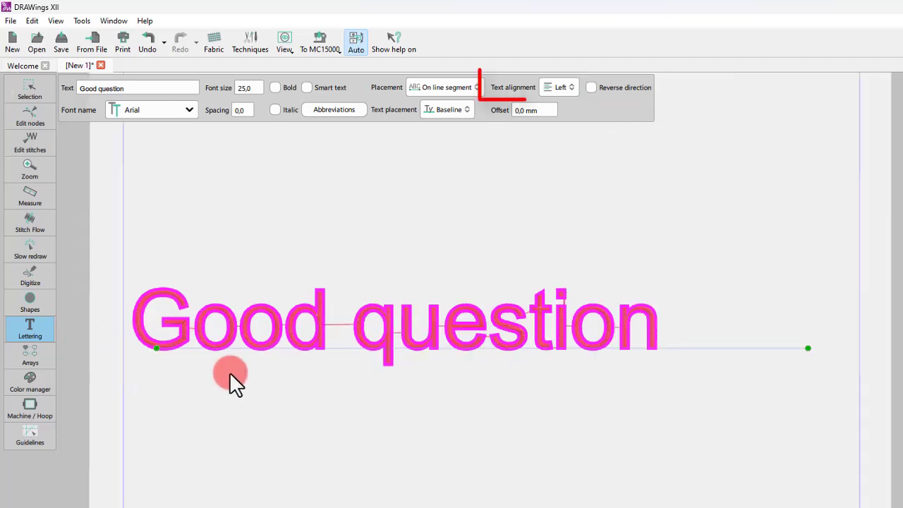
Try aligning the text on the line segment to Center, to Right, and back to Center
left_click(575, 90)
left_click(572, 125)
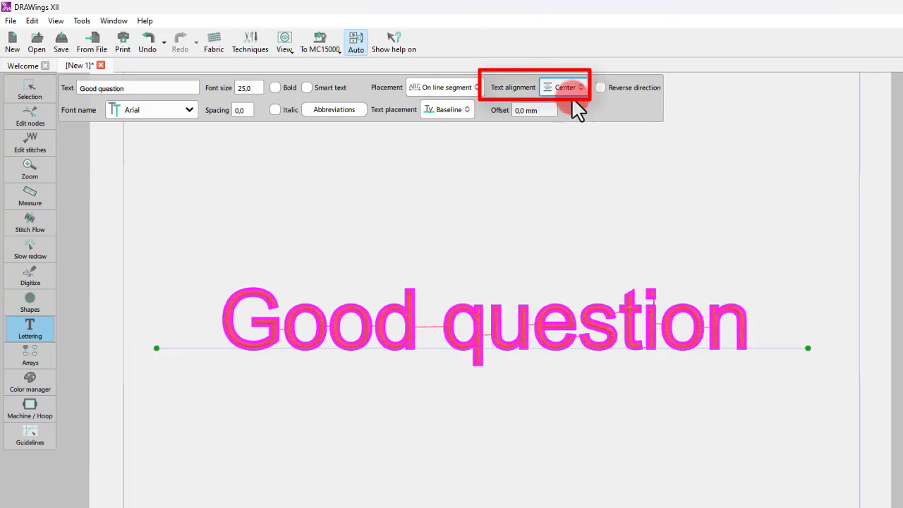
left_click(575, 92)
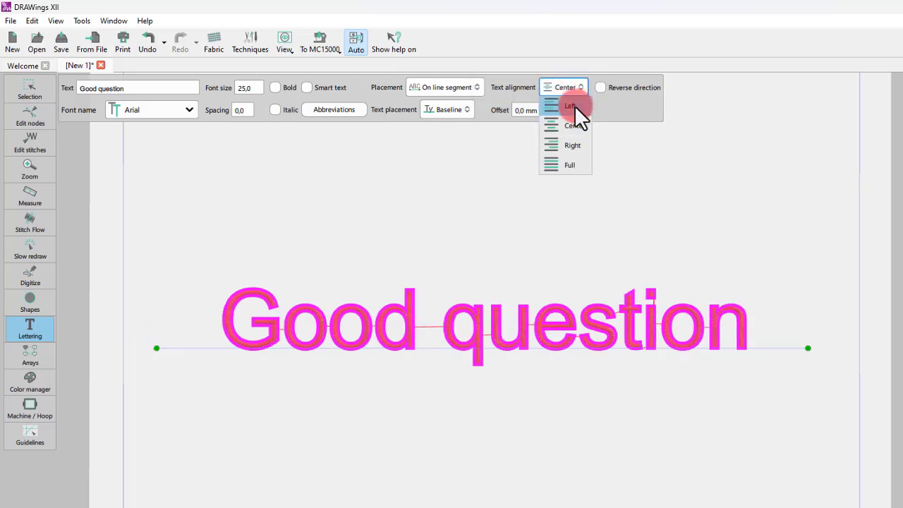
left_click(581, 143)
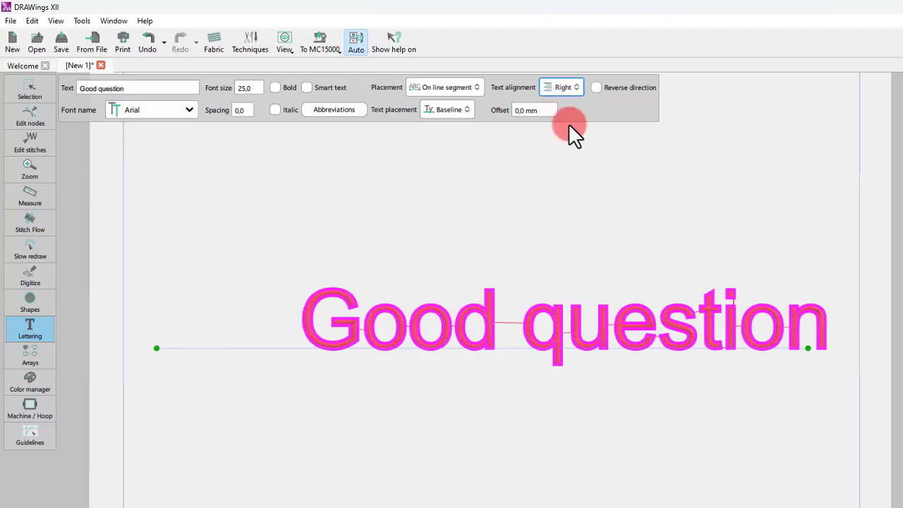
left_click(565, 88)
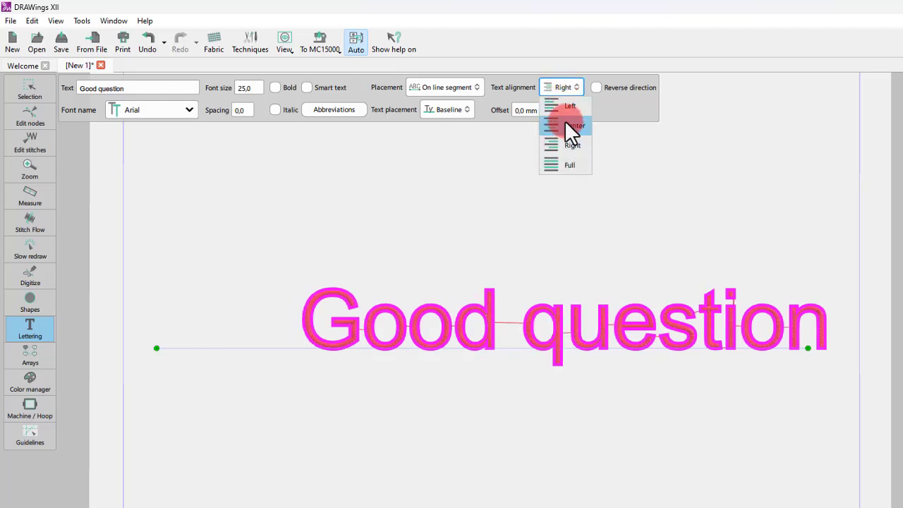
left_click(565, 124)
Apply Full alignment to the text and try extending the line segment's right end, undoing the extension
left_click(562, 89)
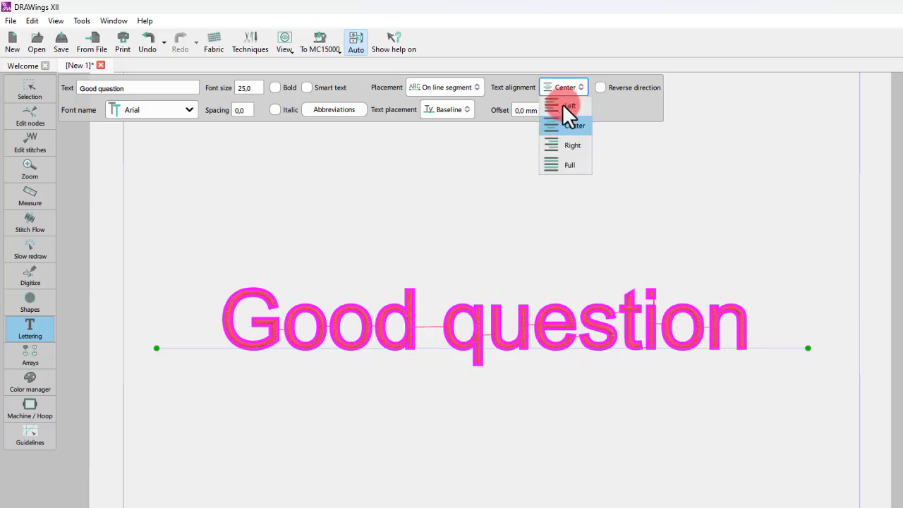
left_click(571, 164)
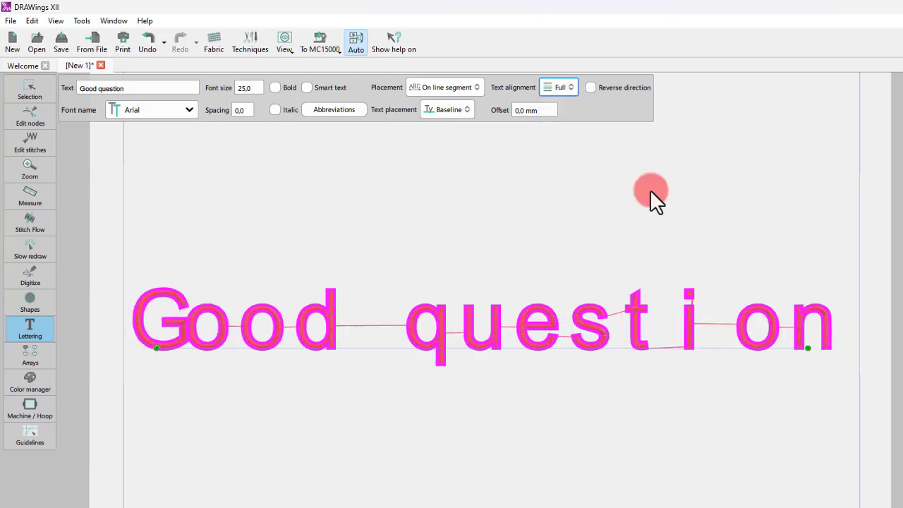
left_click_drag(804, 346, 897, 345)
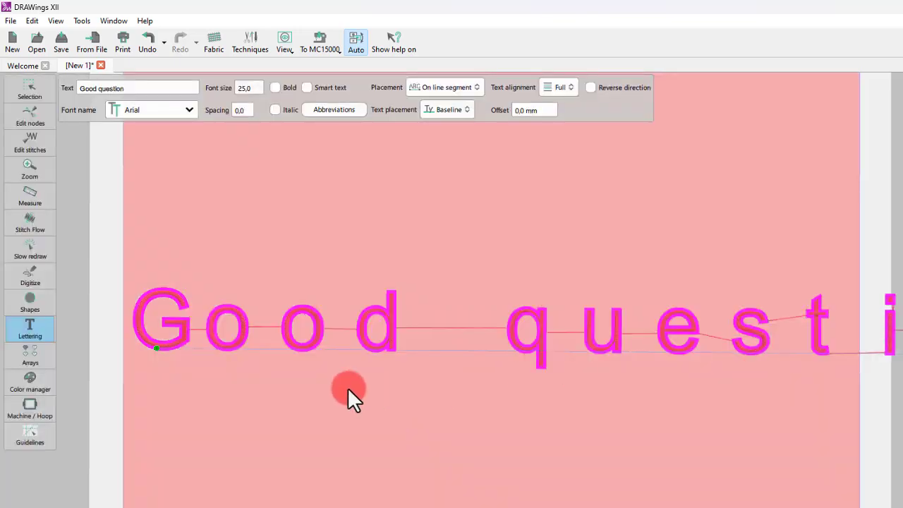
key("ctrl+z")
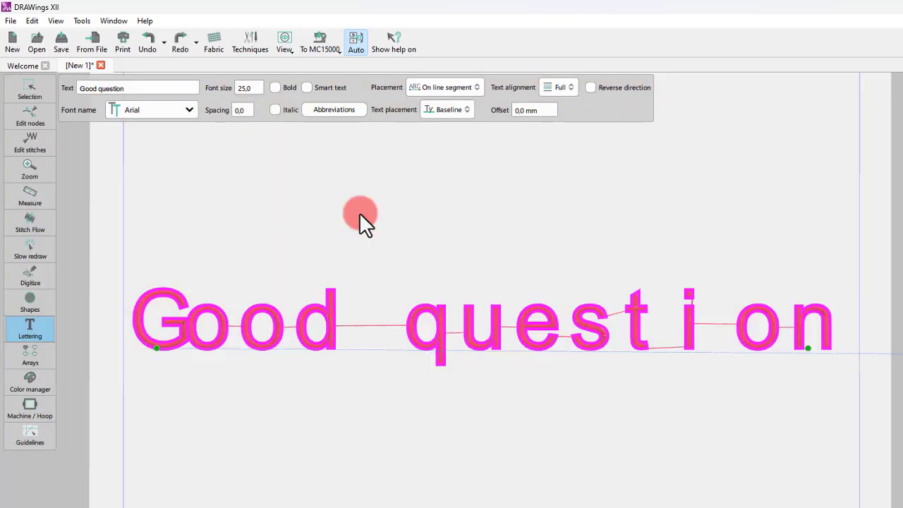
Set the text alignment to Left and the text's offset along the line segment to 10,0 mm
left_click(560, 87)
left_click(563, 109)
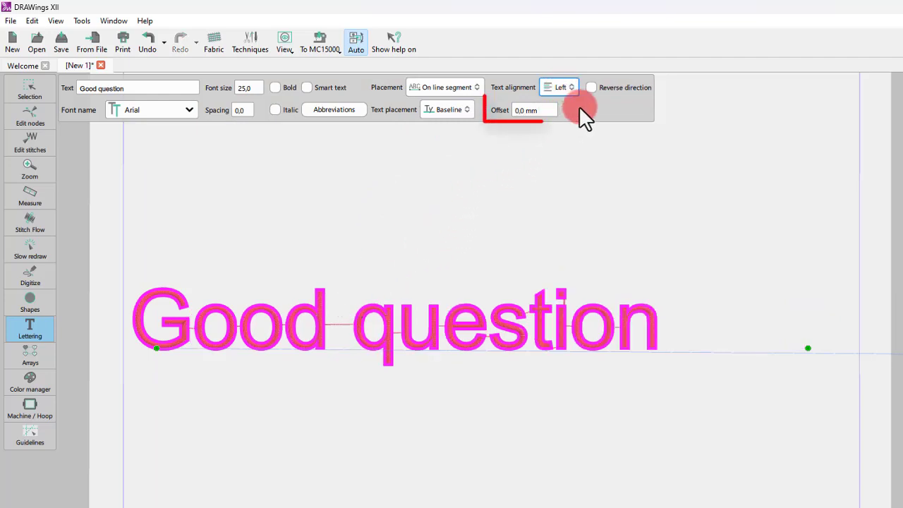
double_click(519, 113)
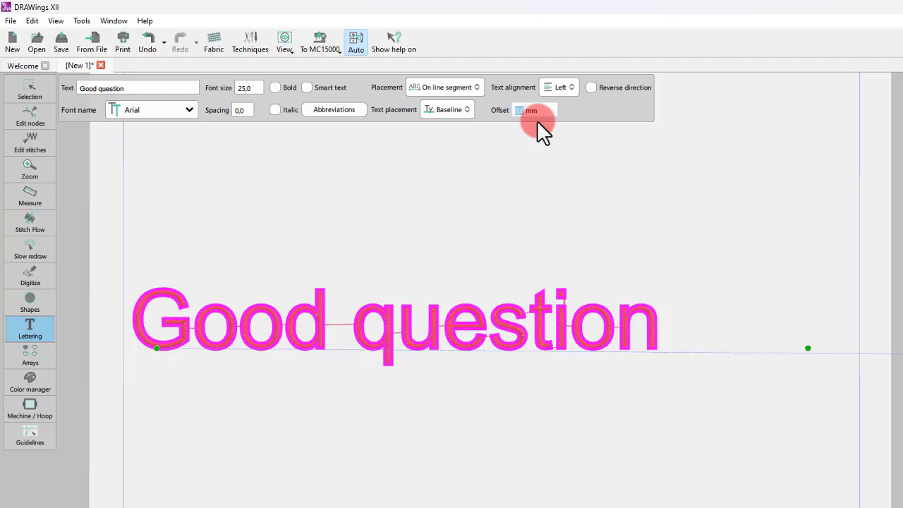
key("Return")
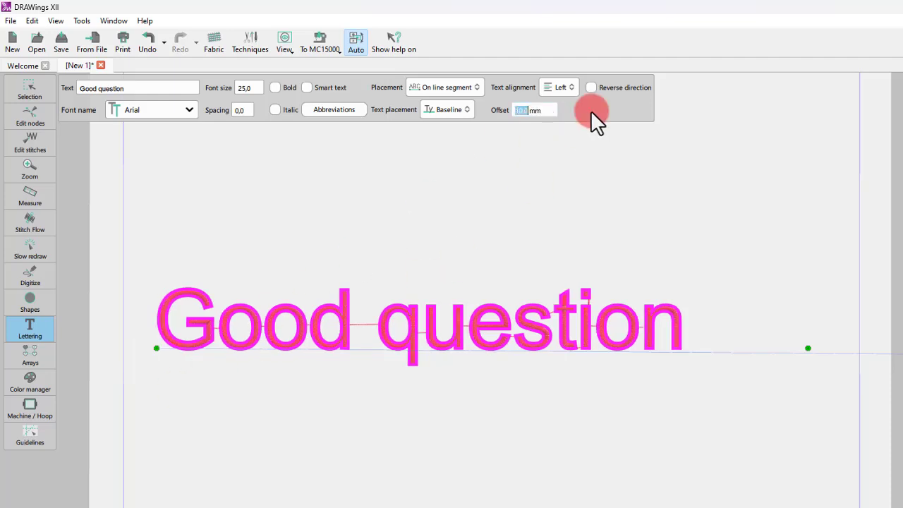
Try the Reverse direction option on the text, switching it on and off twice
left_click(590, 88)
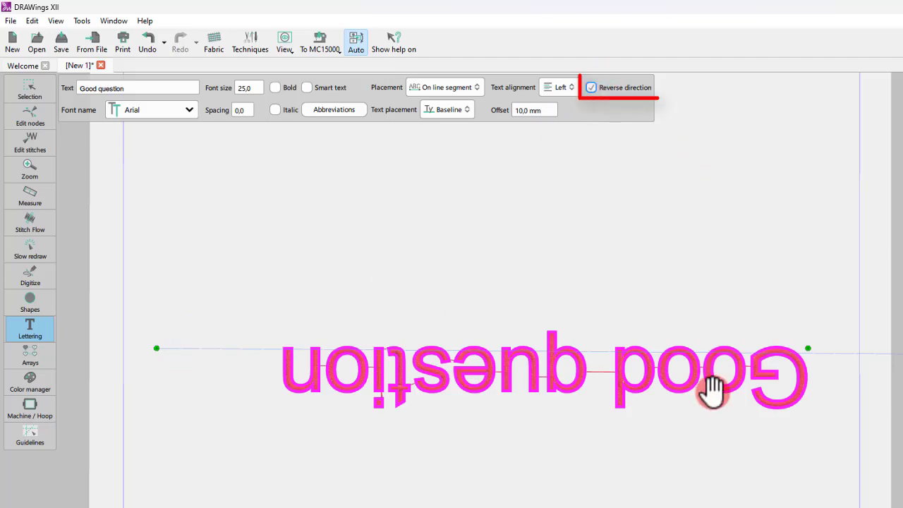
left_click(625, 94)
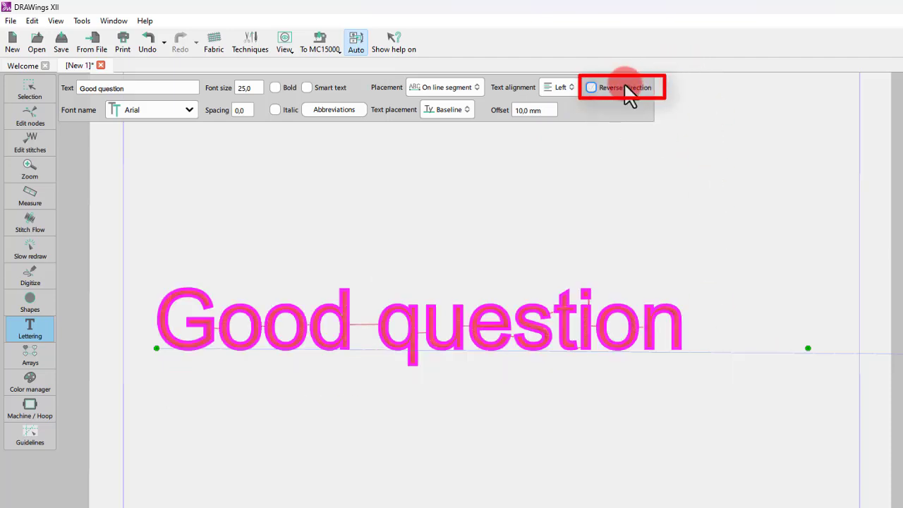
left_click(627, 93)
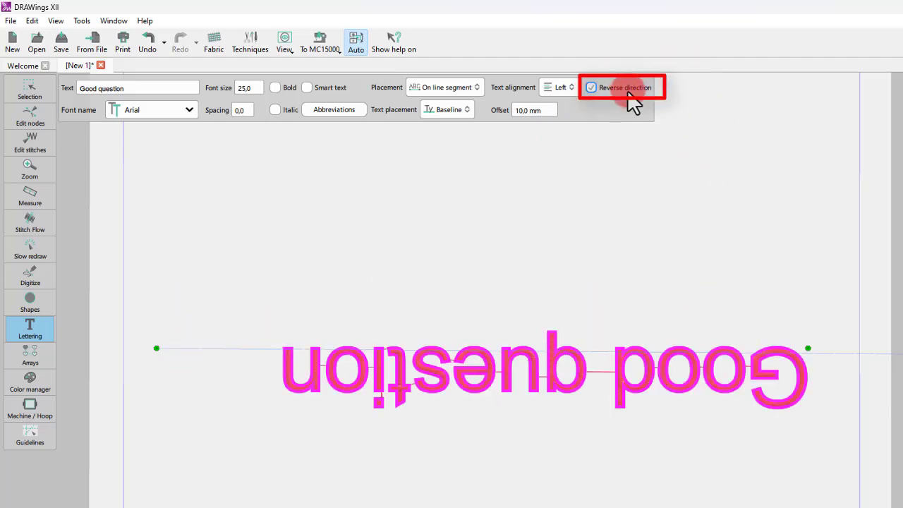
left_click(627, 93)
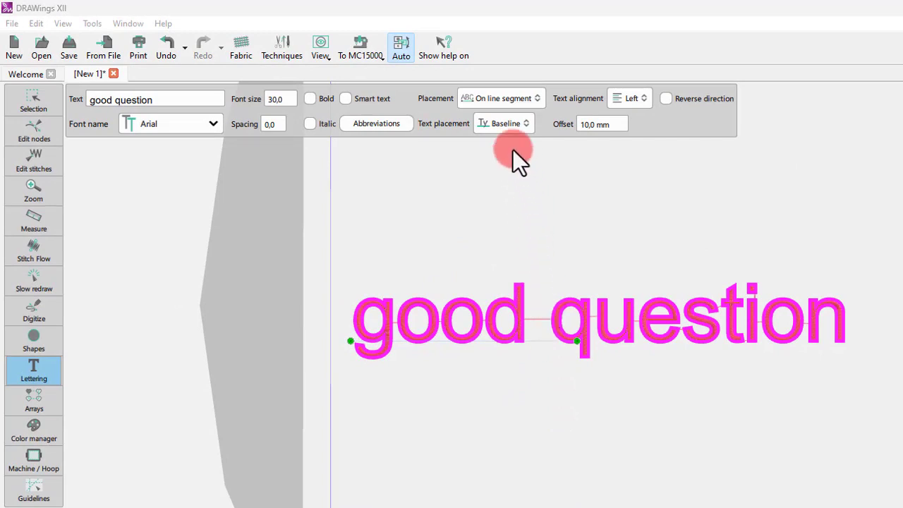
Try the Bottom, Ascent and Top text placements for the lettering on the line segment
left_click(507, 125)
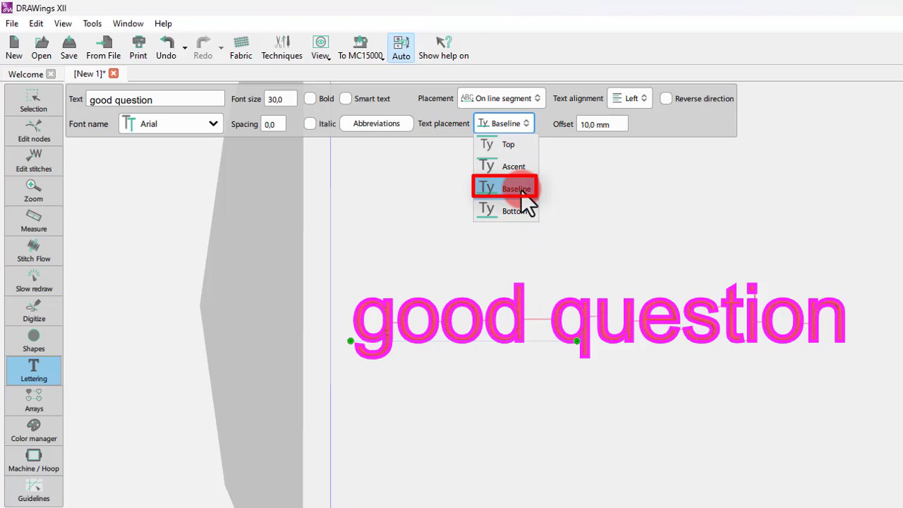
left_click(521, 190)
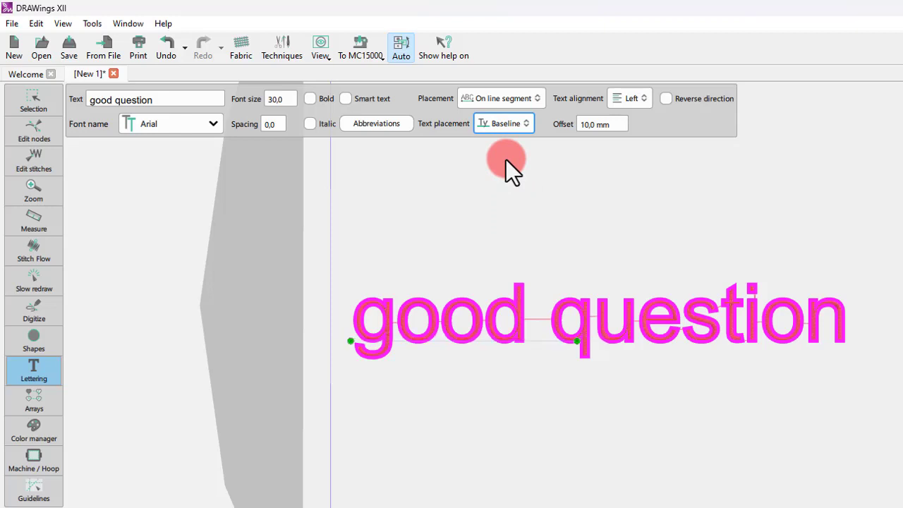
left_click(505, 121)
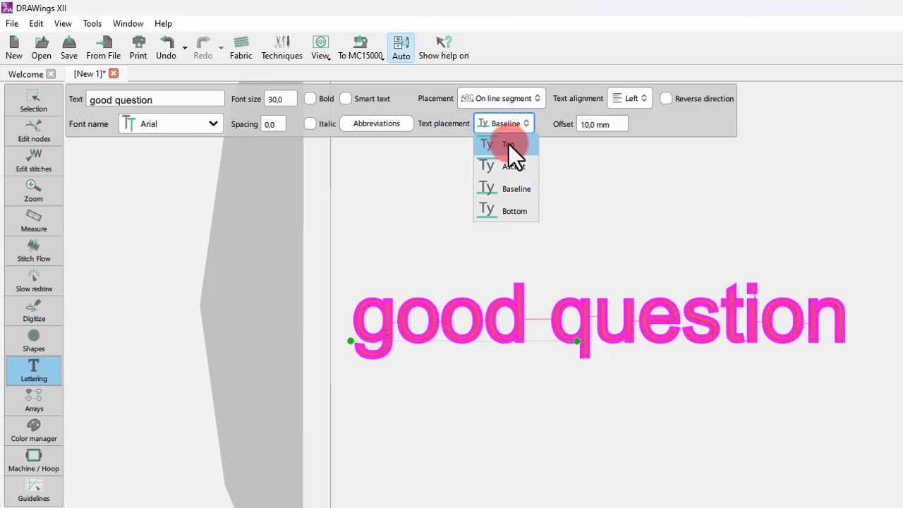
left_click(513, 211)
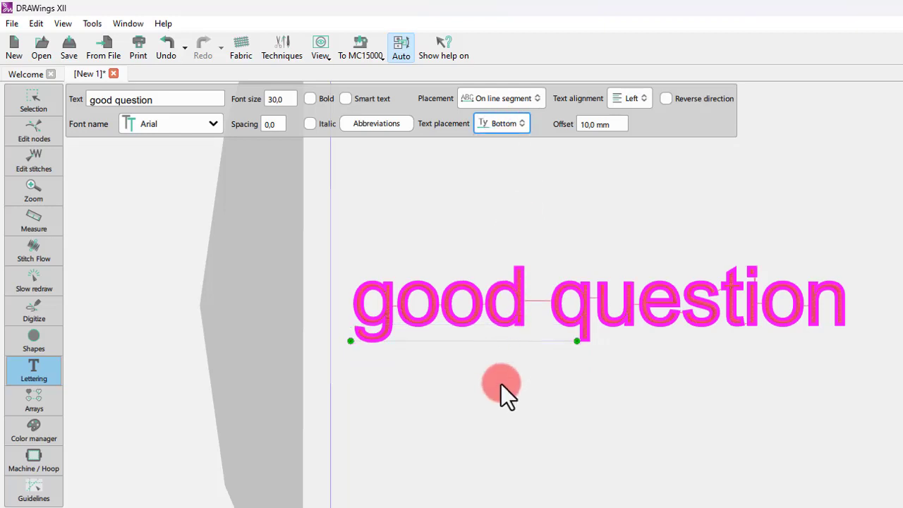
left_click(496, 124)
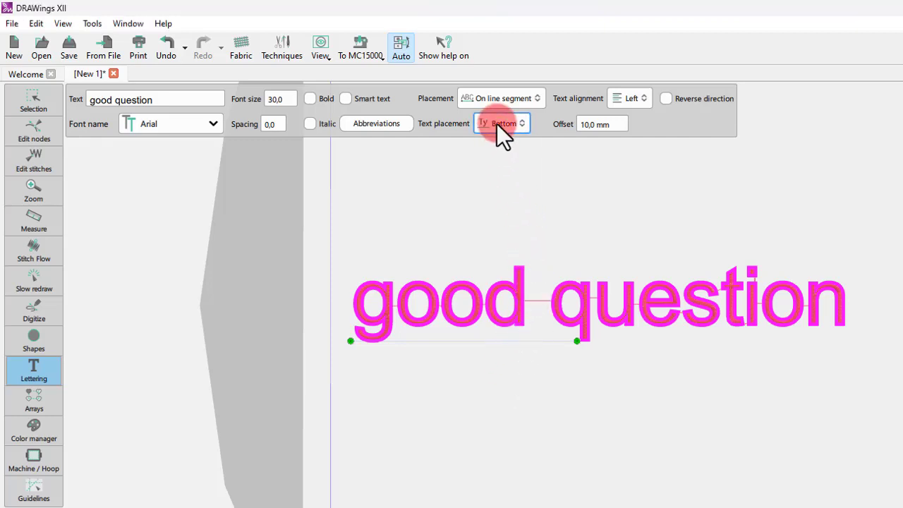
left_click(510, 168)
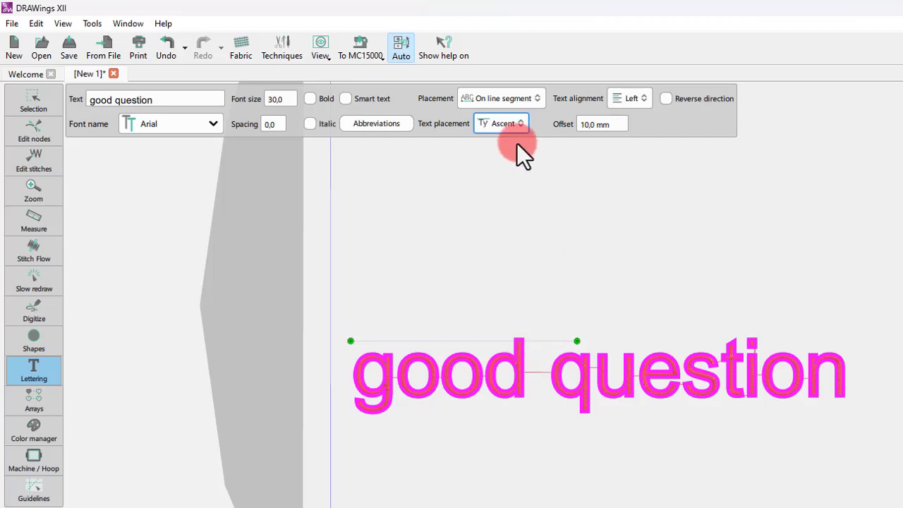
left_click(511, 127)
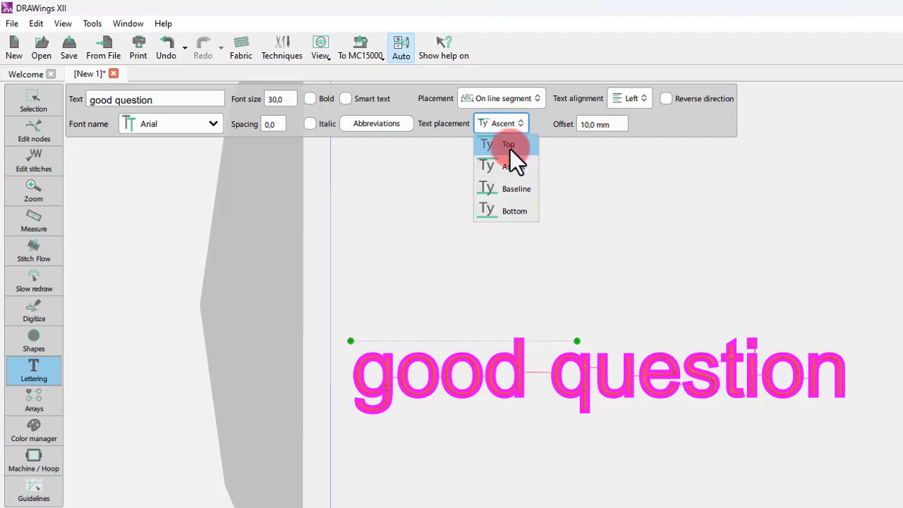
left_click(510, 149)
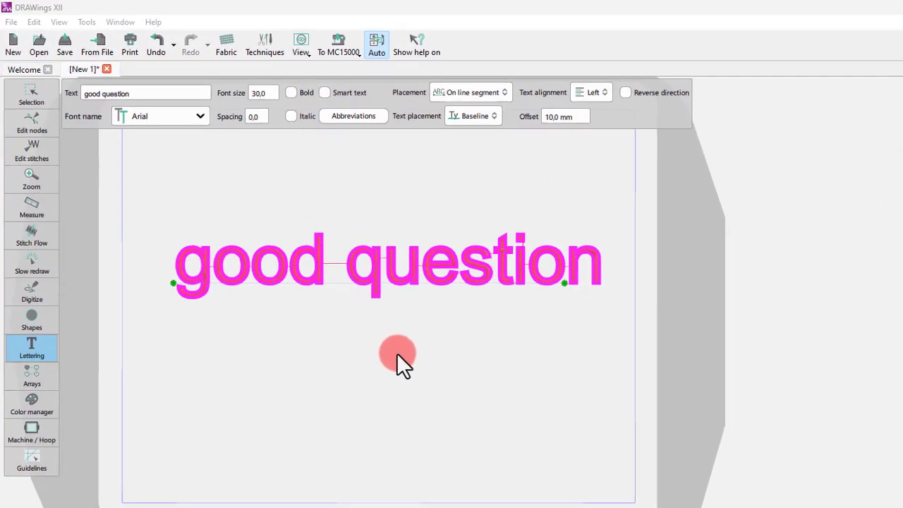
Change the placement of the "good question" lettering from the line segment to On arc
left_click(469, 92)
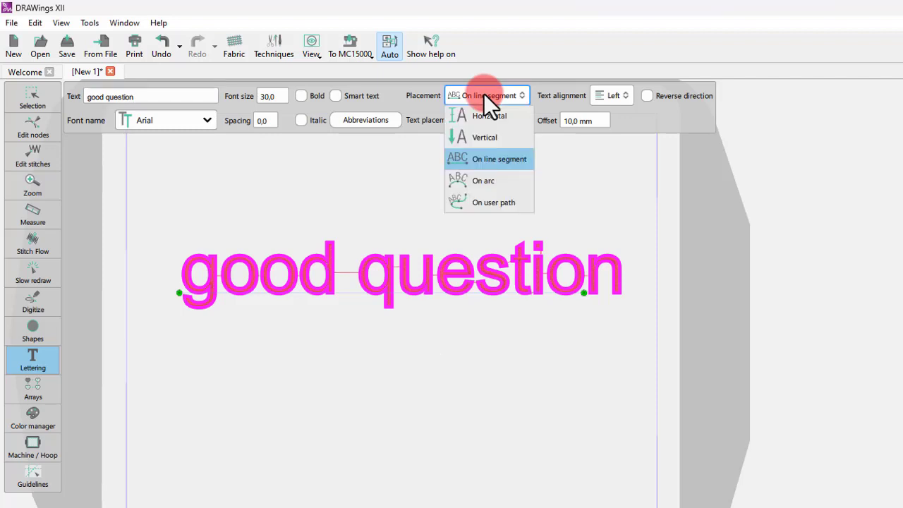
left_click(489, 181)
scroll(353, 219, "up", 3)
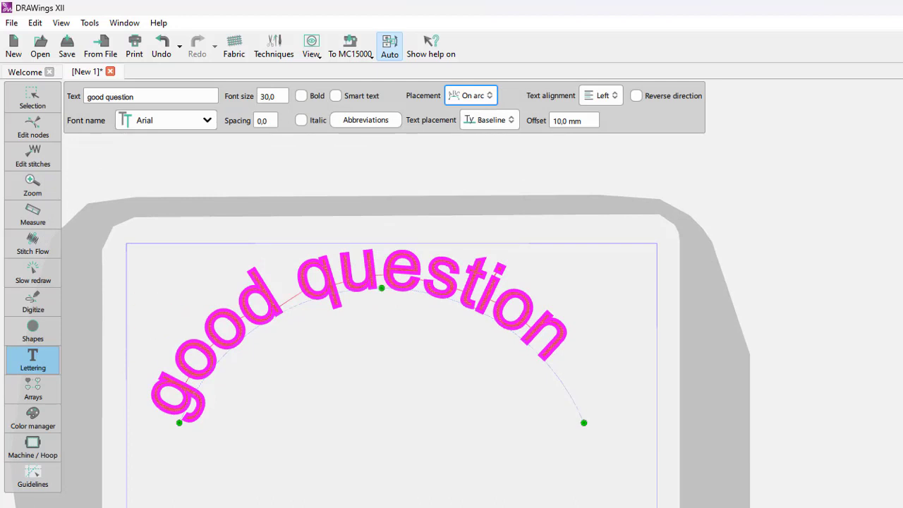
Reshape the text's arc by moving both end points slightly right and down and lowering its middle point
left_click(177, 424)
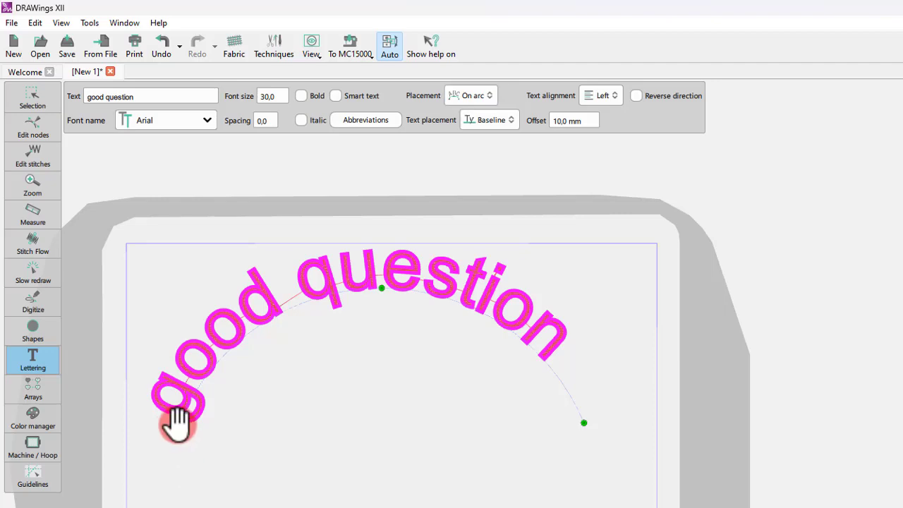
left_click_drag(178, 425, 190, 457)
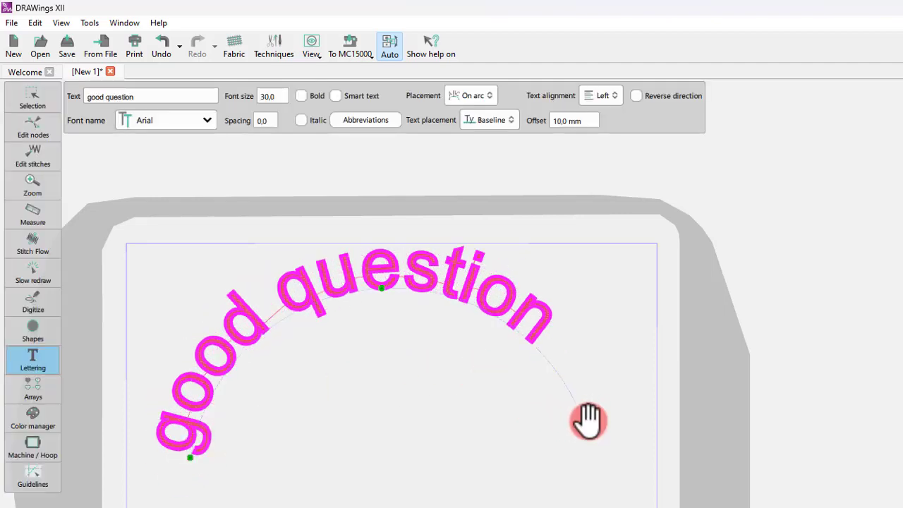
left_click_drag(588, 421, 610, 460)
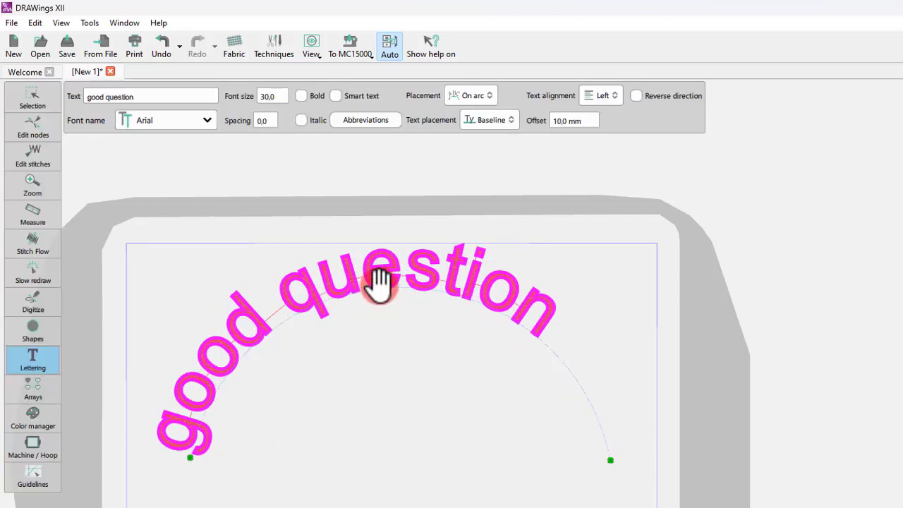
left_click_drag(380, 280, 402, 330)
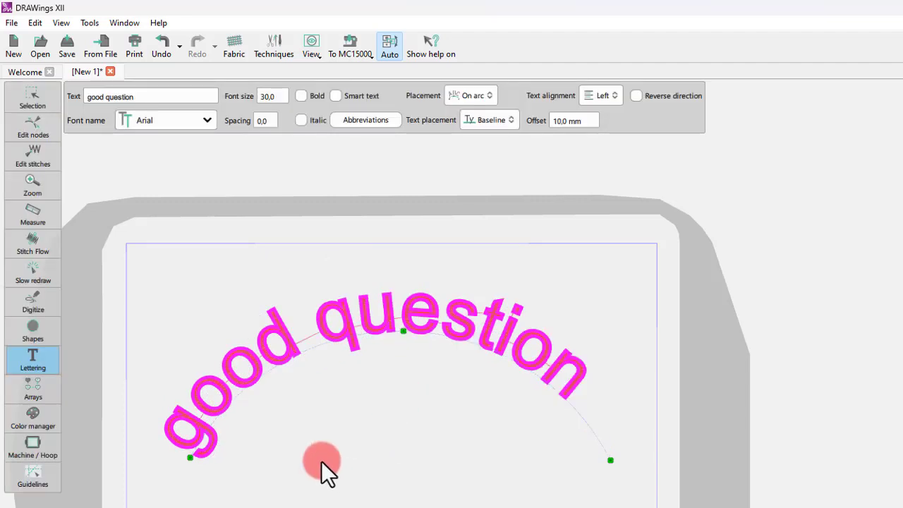
Set the arc text's alignment to Center and its offset to 0,0 mm
left_click(610, 95)
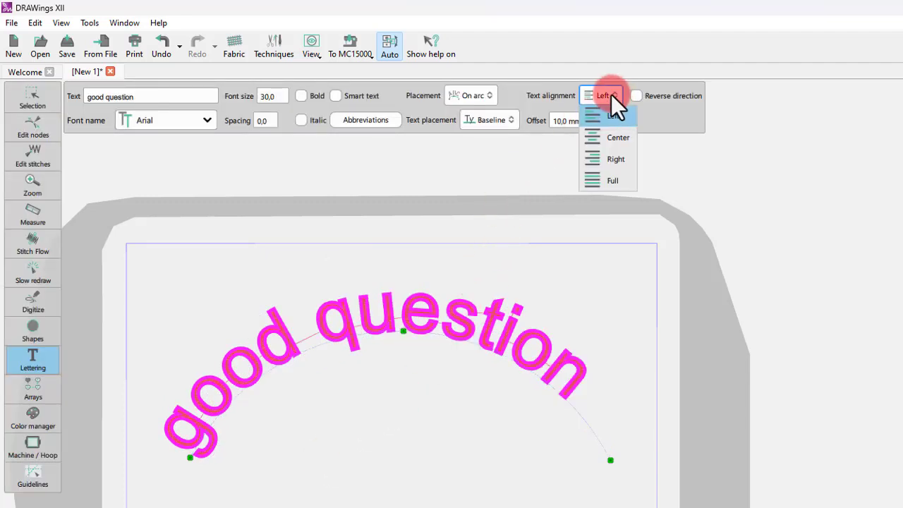
left_click(610, 138)
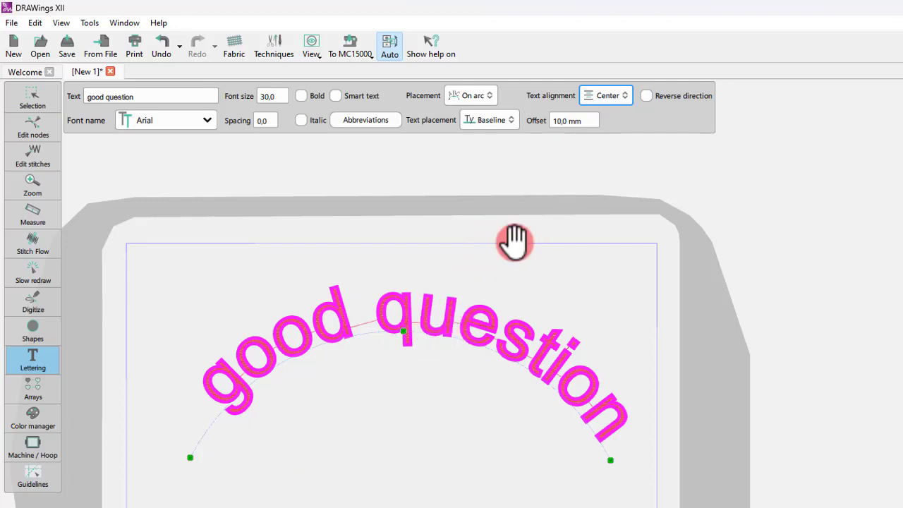
double_click(586, 122)
type("0")
key("Return")
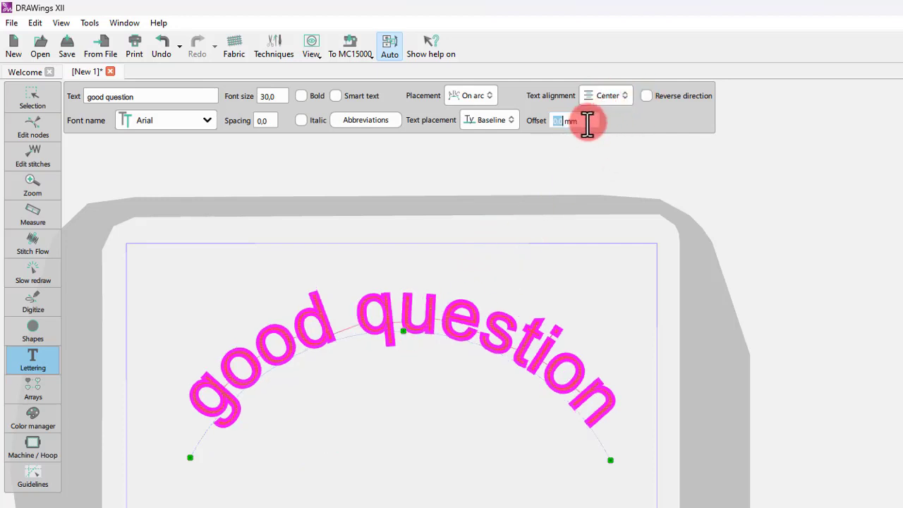
Try the Ascent text placement on the arc lettering and return it to Baseline
left_click(474, 120)
left_click(487, 156)
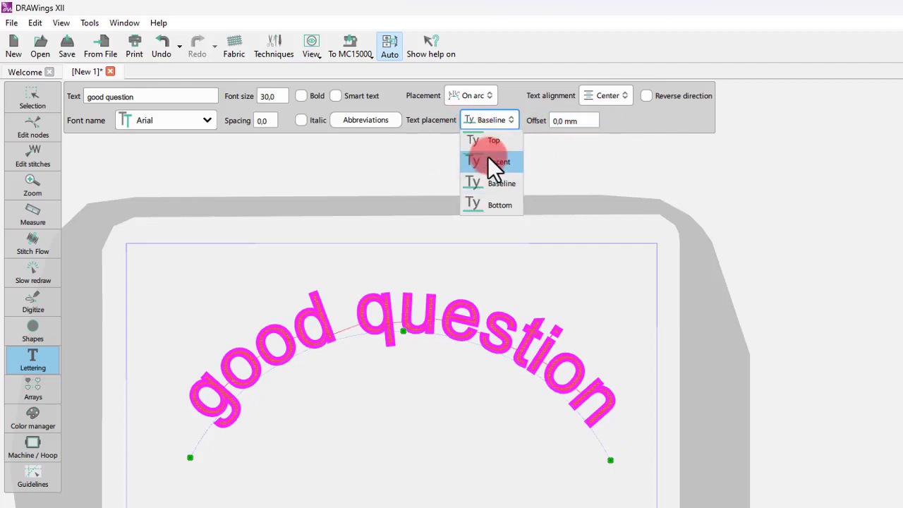
left_click(488, 121)
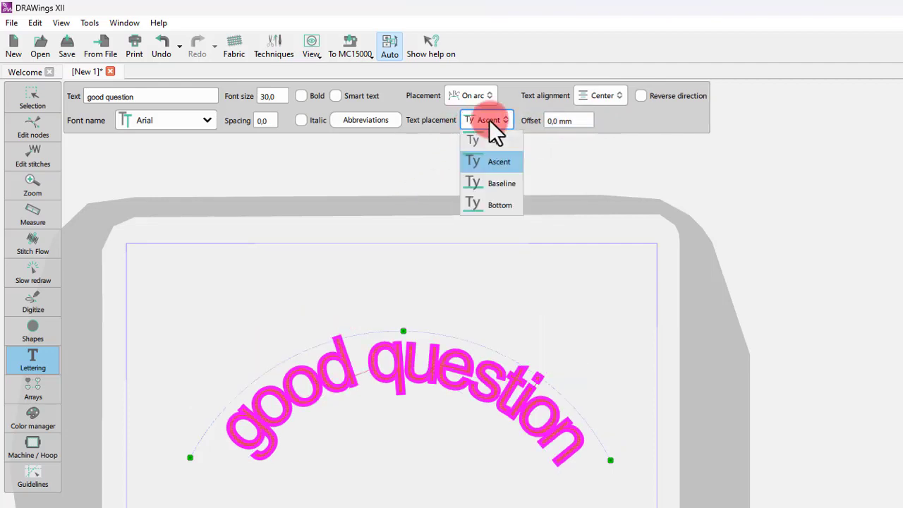
left_click(502, 180)
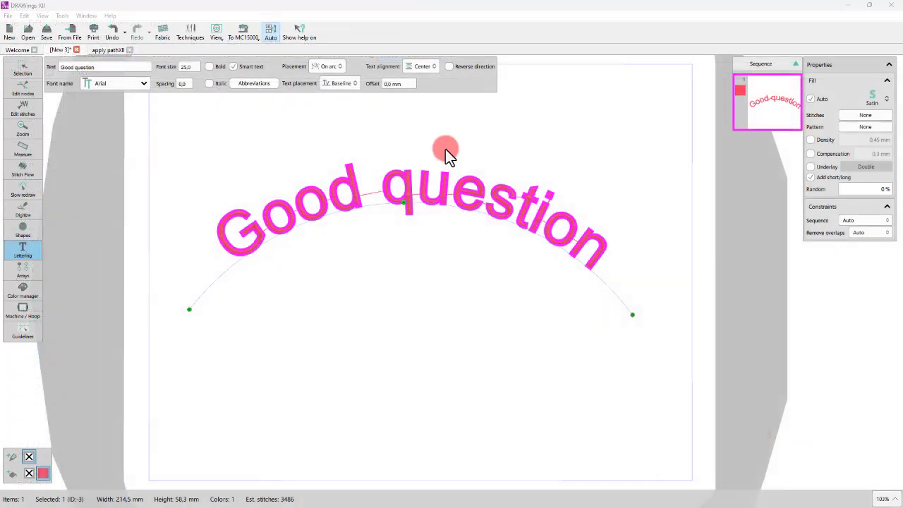
Change the "Good question" lettering's placement to On user path and move it slightly left and up in the hoop
left_click(336, 67)
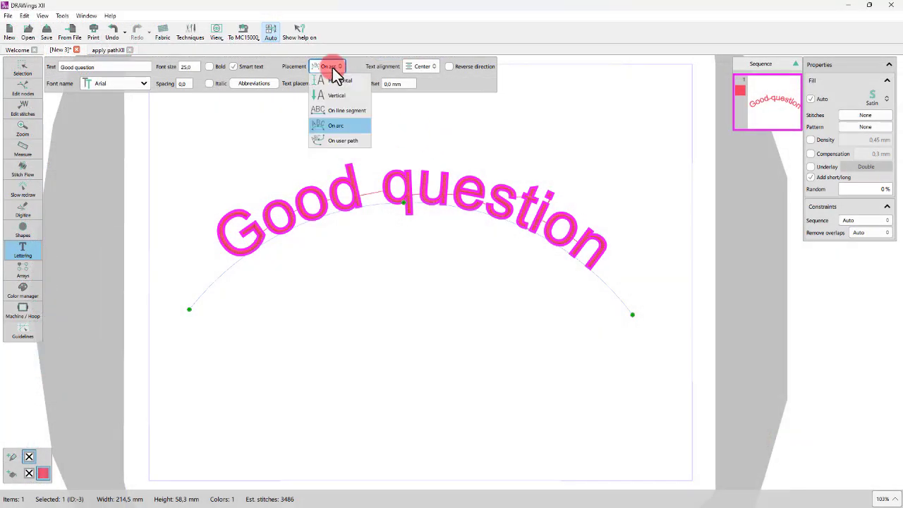
left_click(337, 140)
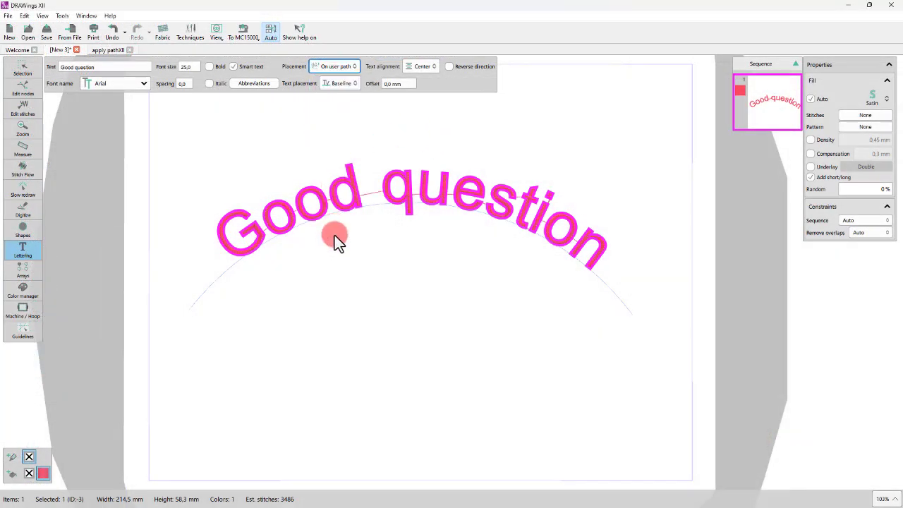
scroll(332, 211, "up", 2)
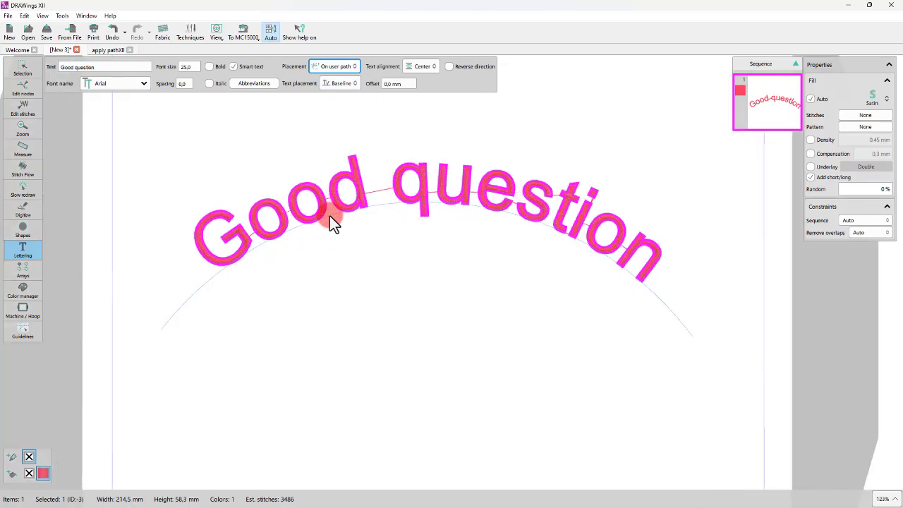
mouse_move(331, 219)
left_mouse_down()
mouse_move(276, 204)
mouse_move(315, 220)
left_mouse_up()
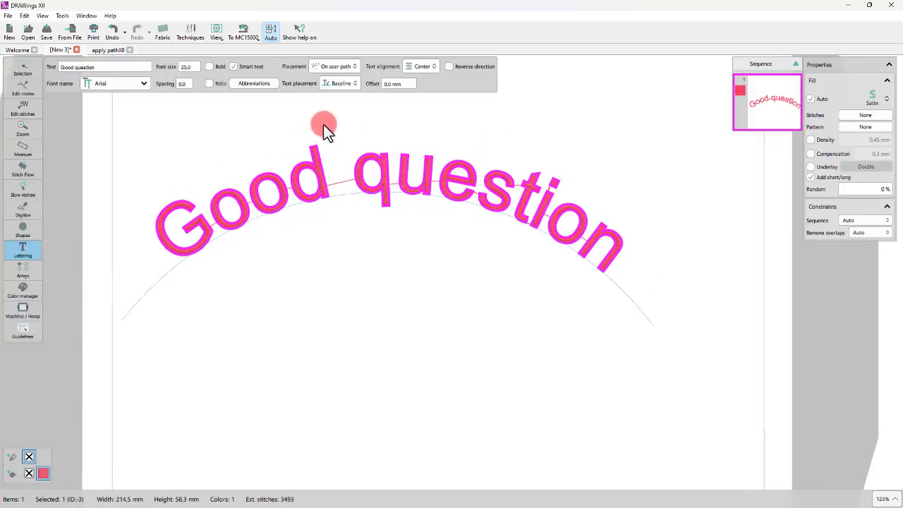
Try Left alignment for the text on the user path and return it to Center
left_click(418, 67)
left_click(420, 91)
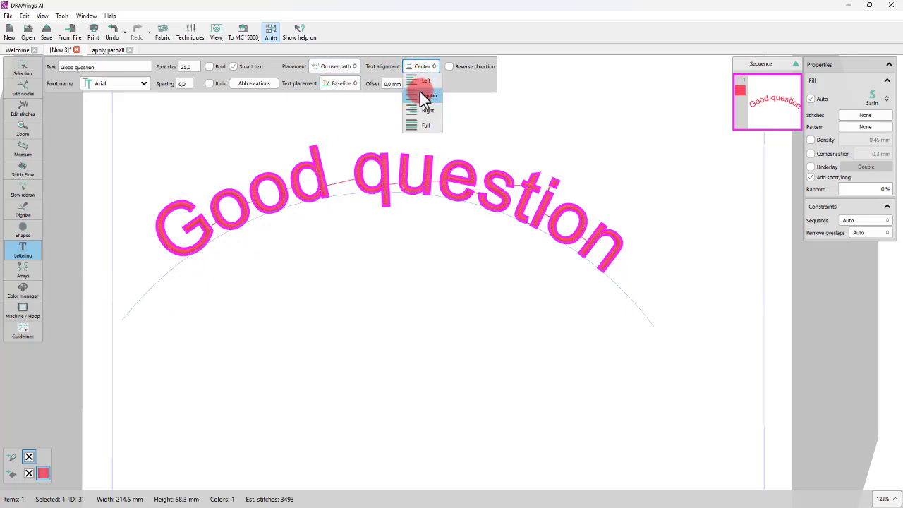
left_click(419, 66)
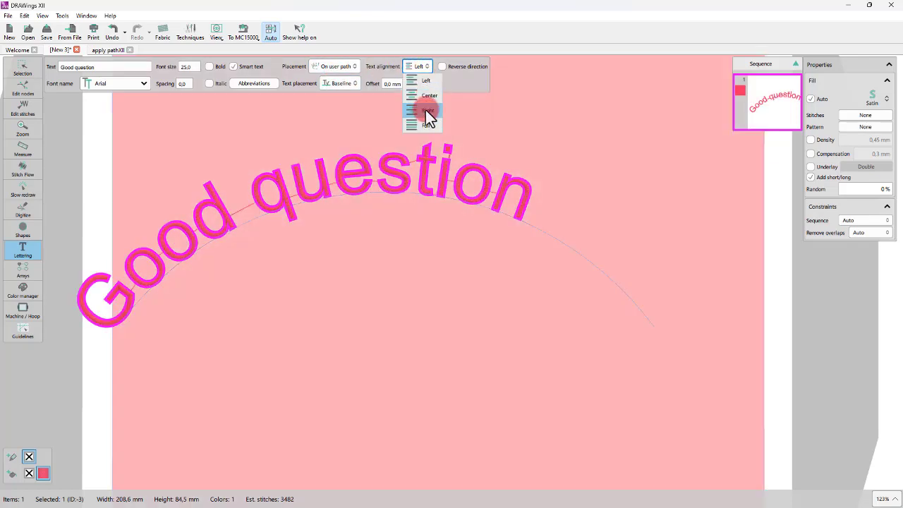
left_click(426, 96)
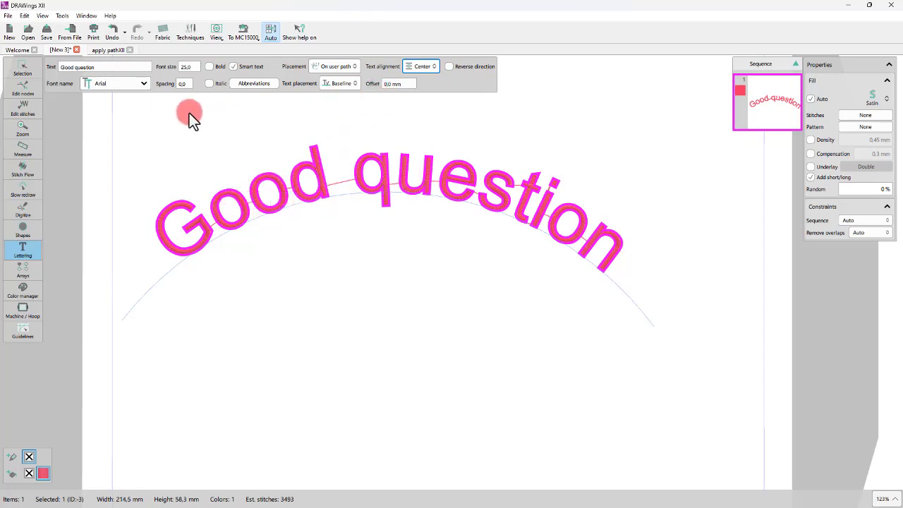
Edit the text path's nodes: add a node below the gap between the words and move the middle node right
left_click(23, 91)
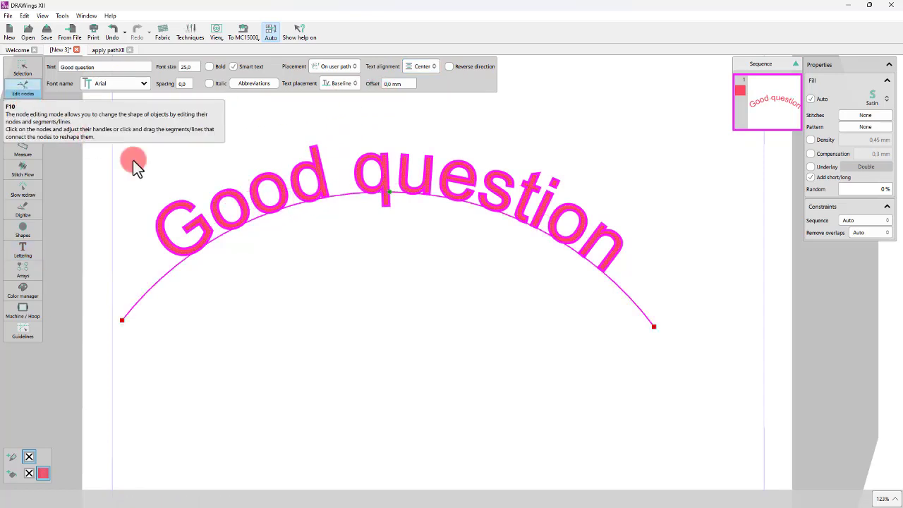
right_click(344, 197)
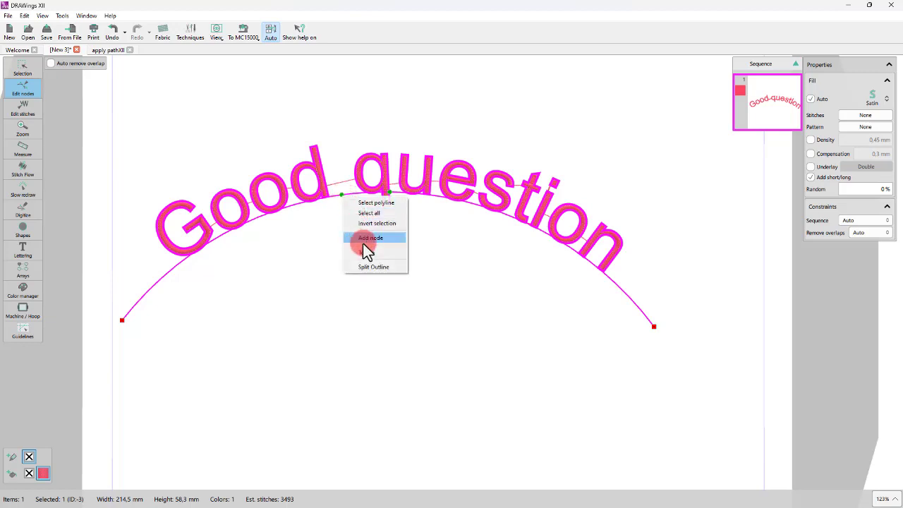
left_click(375, 239)
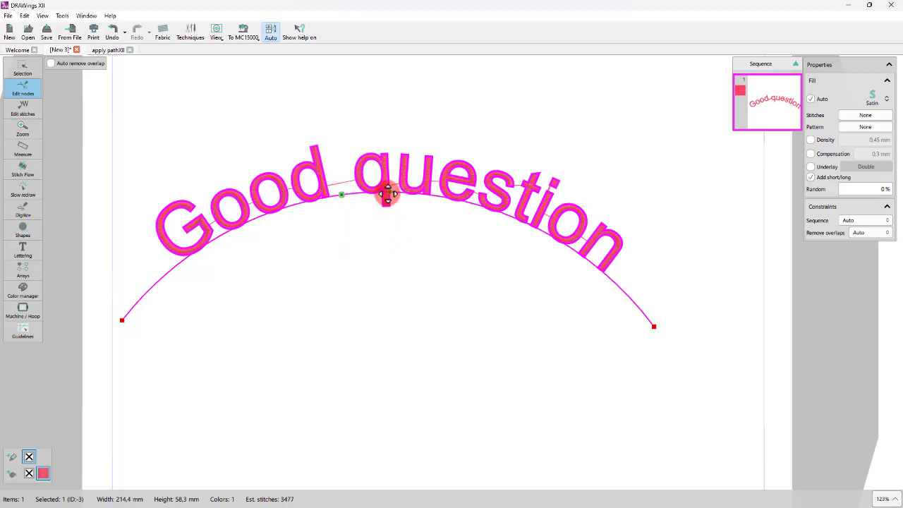
left_click_drag(388, 193, 427, 196)
Convert the curved path segments under "Good" and the end of "question" to straight lines
right_click(470, 201)
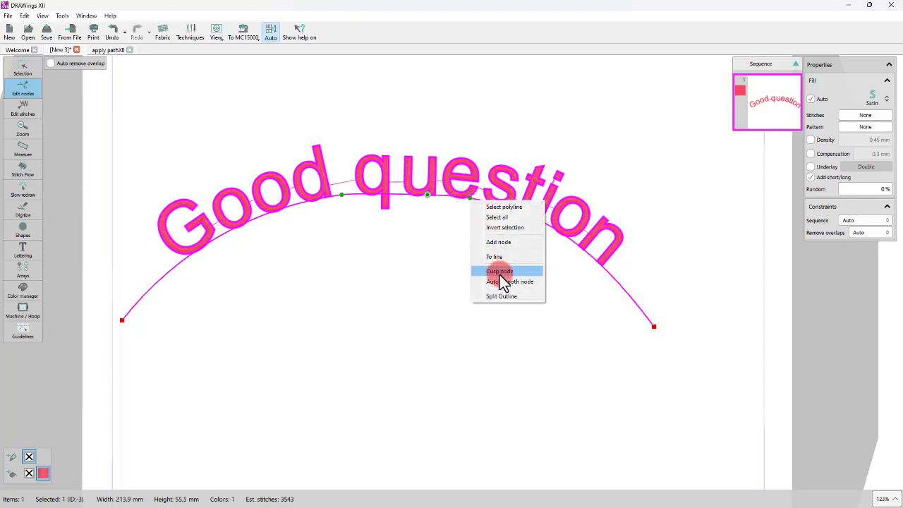
left_click(499, 256)
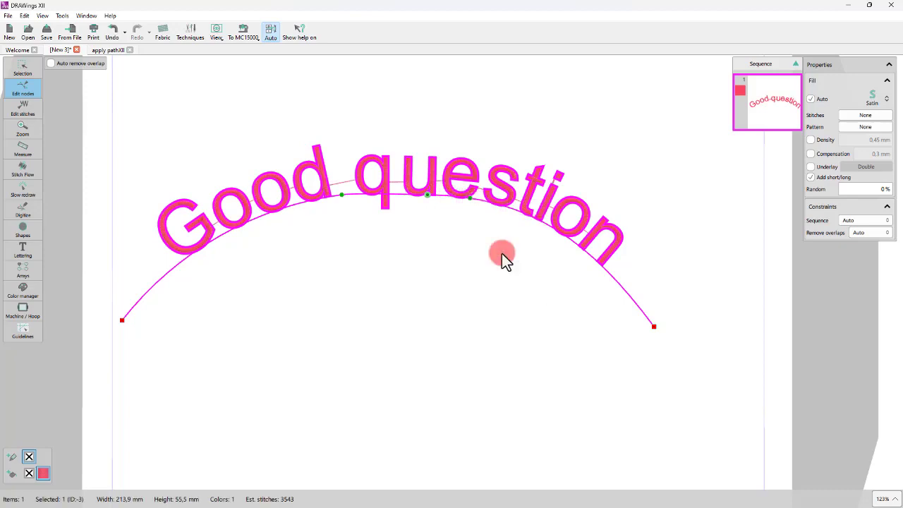
right_click(291, 205)
left_click(325, 262)
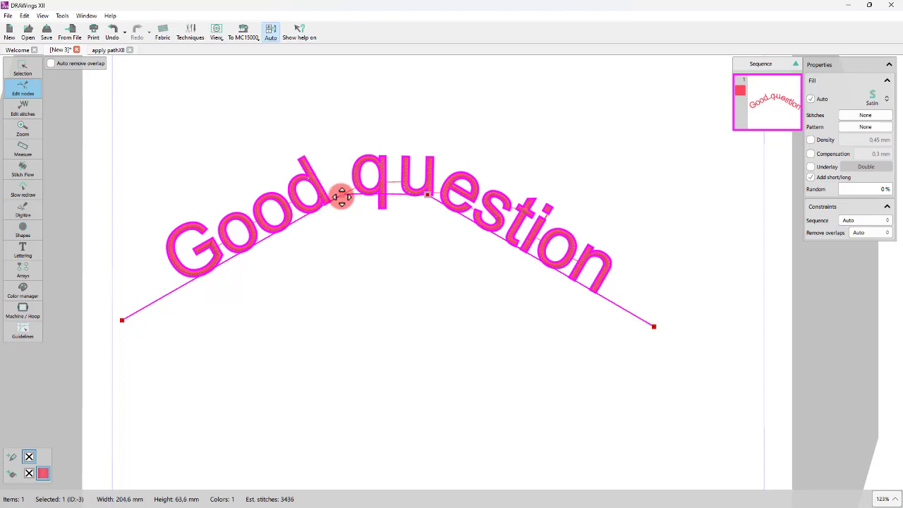
Give the path a single peak between the words by deleting the right upper node and converting the remaining curve to a line
left_click_drag(341, 197, 325, 192)
left_click_drag(427, 195, 414, 181)
right_click(417, 185)
left_click(457, 239)
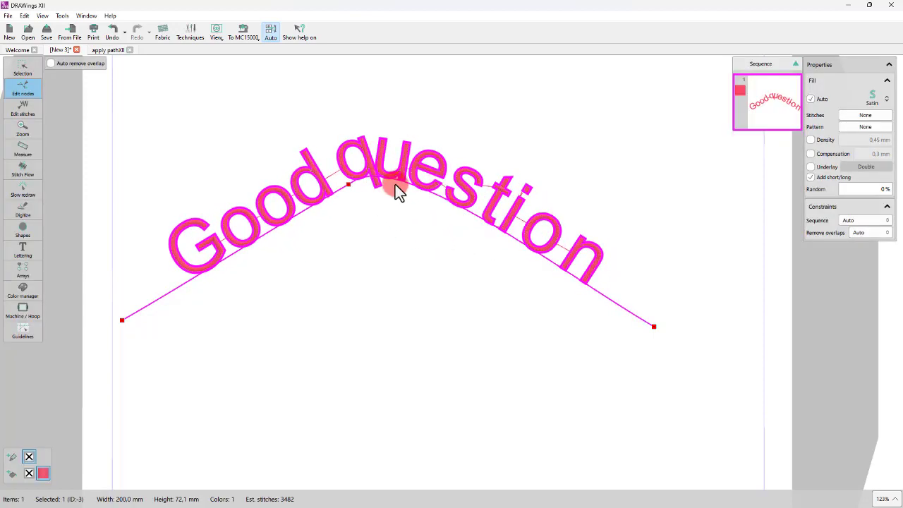
right_click(397, 180)
left_click(435, 233)
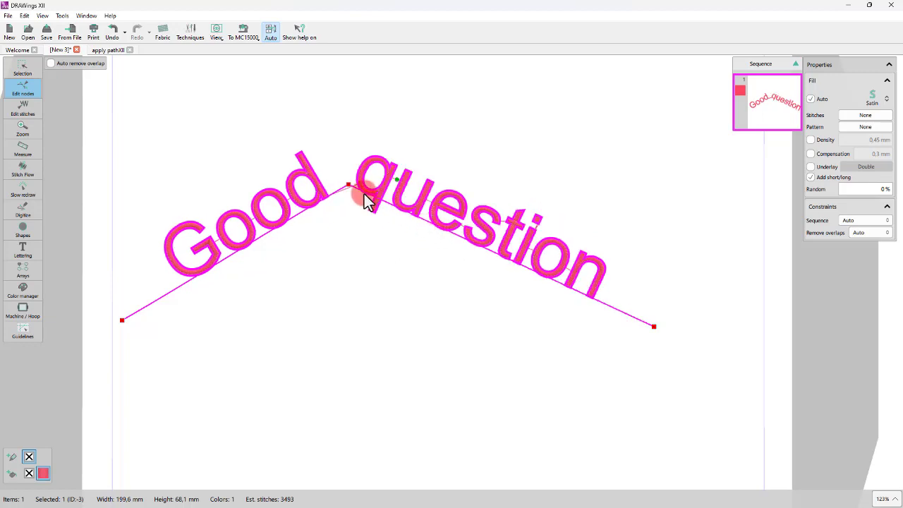
Nudge the peak node of the "Good question" text path slightly to the left
left_click_drag(348, 185, 343, 187)
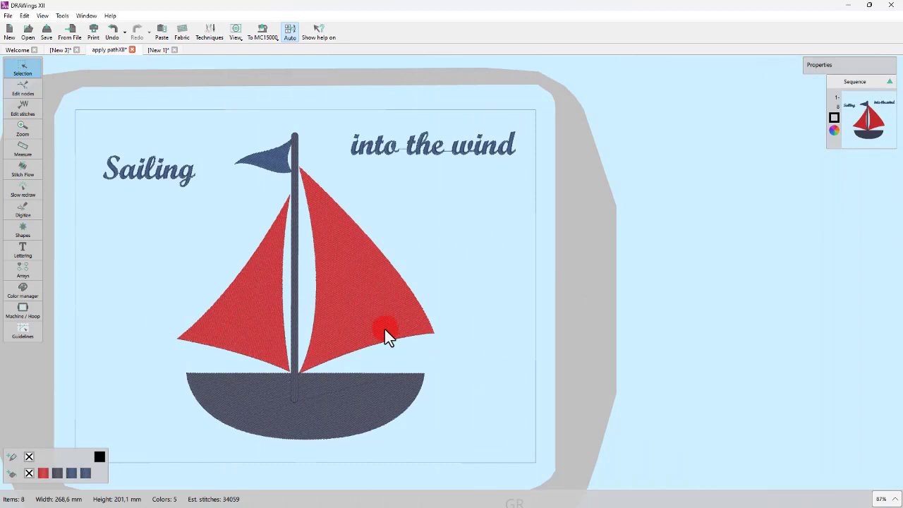
left_click(385, 329)
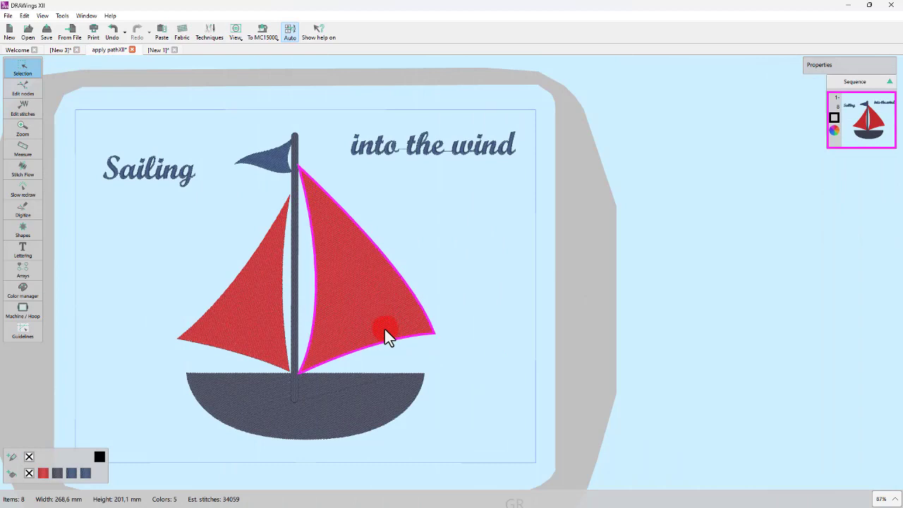
left_click(476, 331)
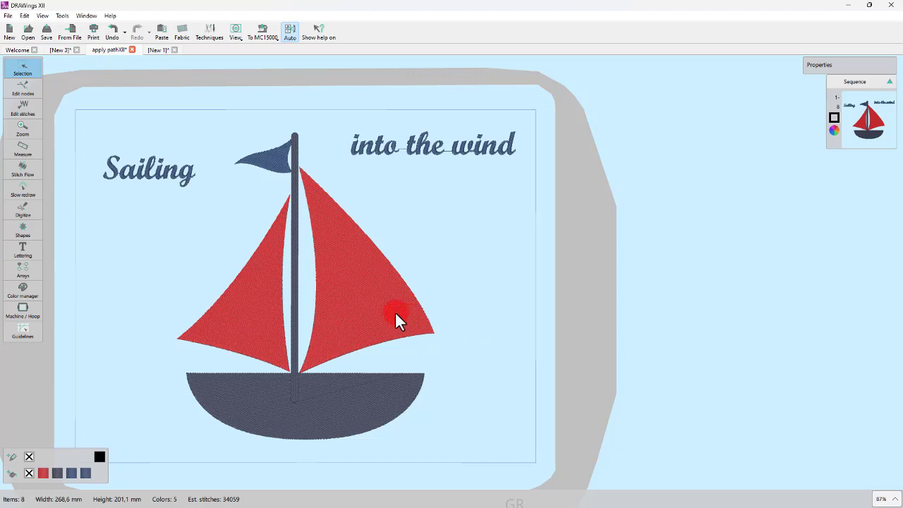
left_click(169, 179)
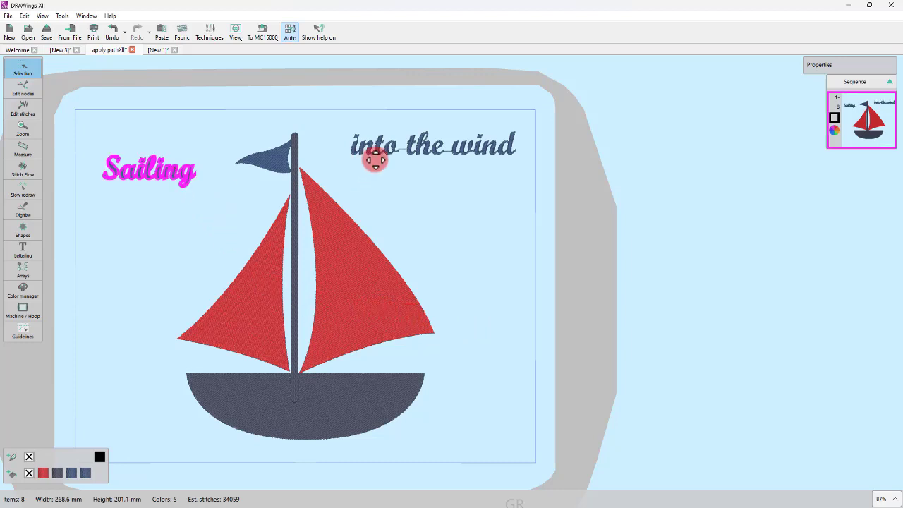
left_click(376, 187)
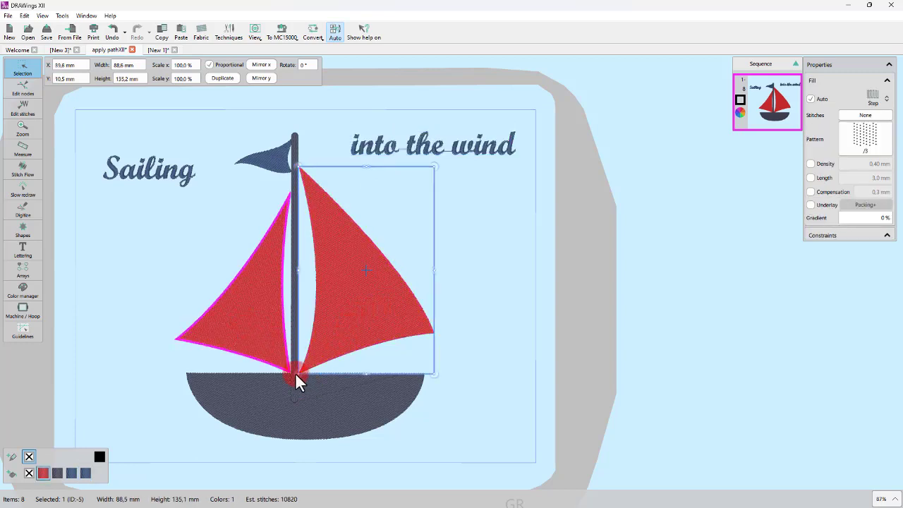
Add an outside Autoborder in 1.0 mm wide satin serial to both red sails, adjusting the border distance from the default
right_click(273, 283)
left_click(288, 297)
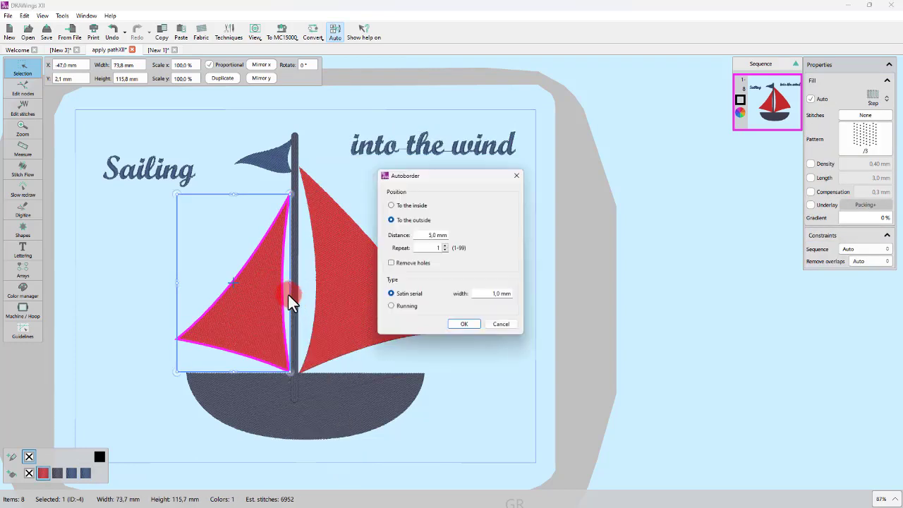
double_click(436, 237)
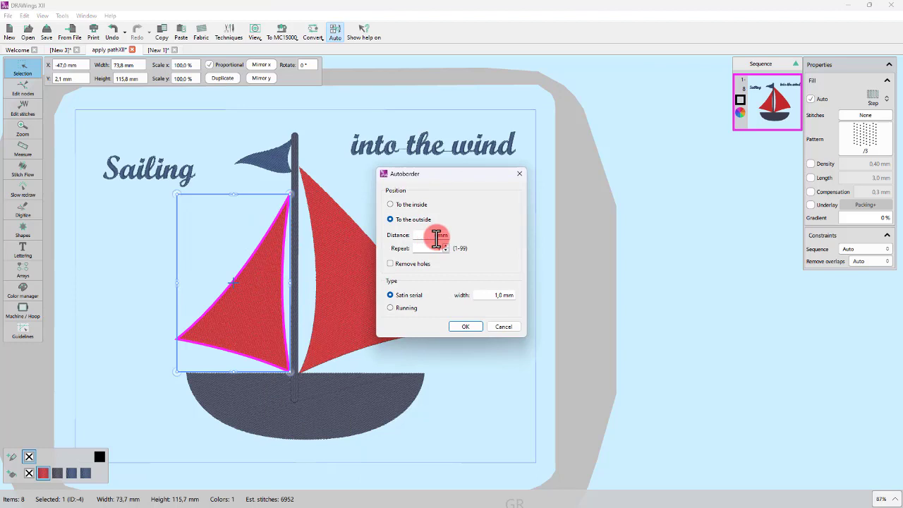
left_click(464, 326)
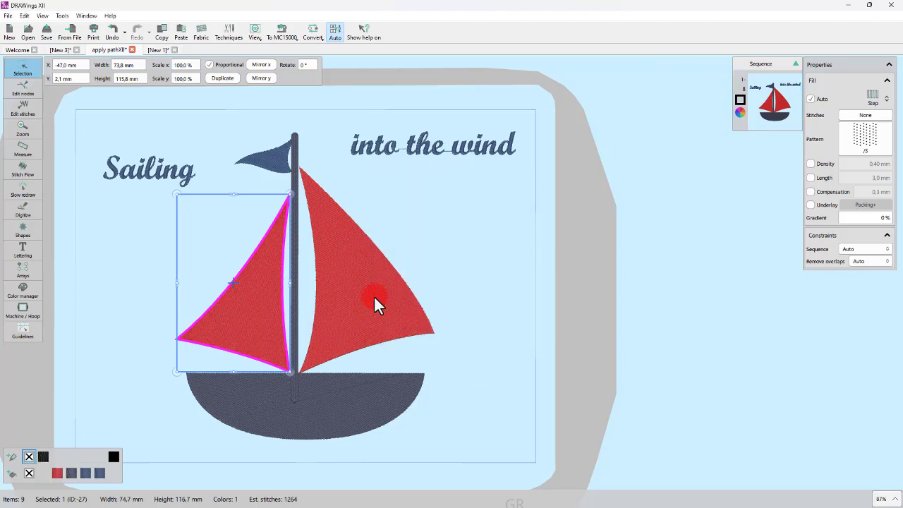
right_click(364, 264)
right_click(379, 268)
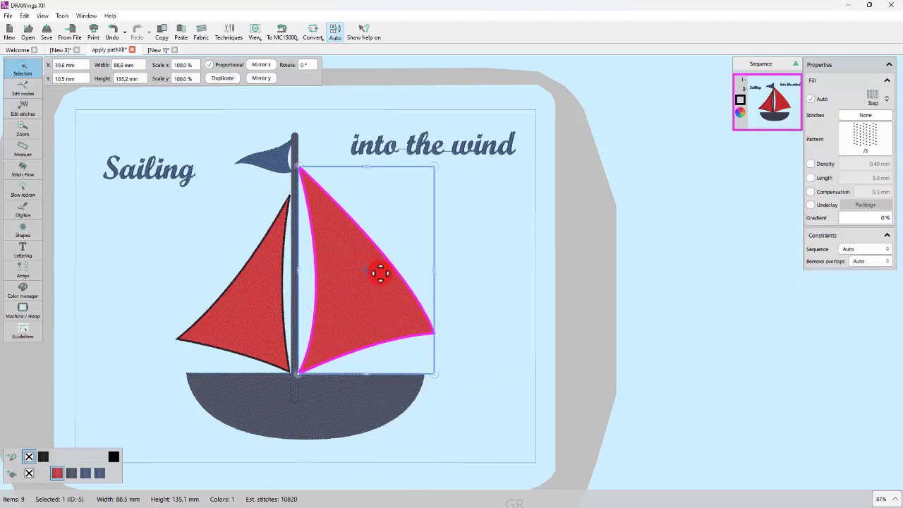
left_click(422, 298)
left_click(449, 323)
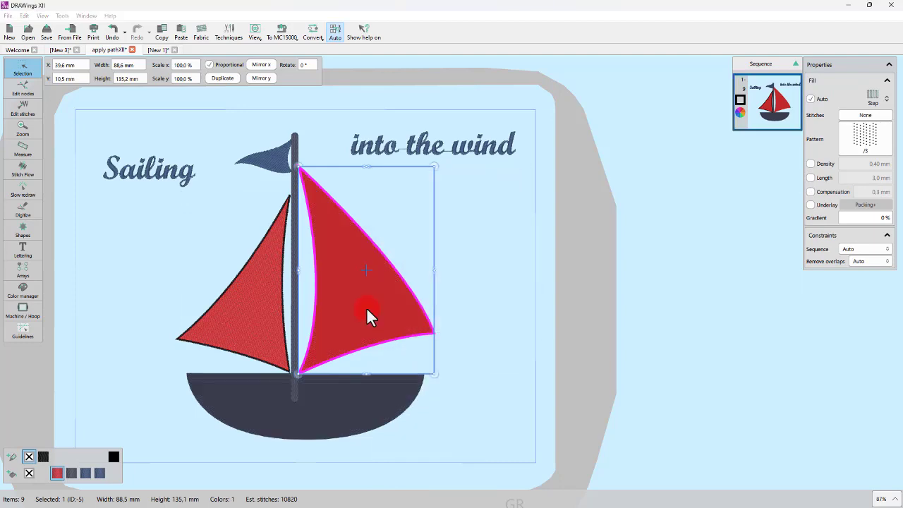
Cut the left sail's border outline at a point just below its upper tip and another near its outer lower tip
left_click(252, 254)
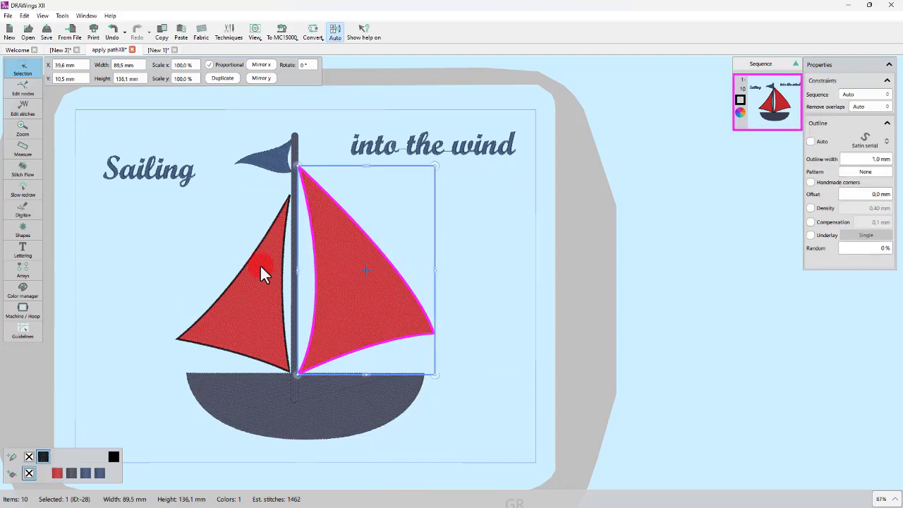
left_click(8, 87)
left_click(274, 218)
scroll(274, 218, "up", 3)
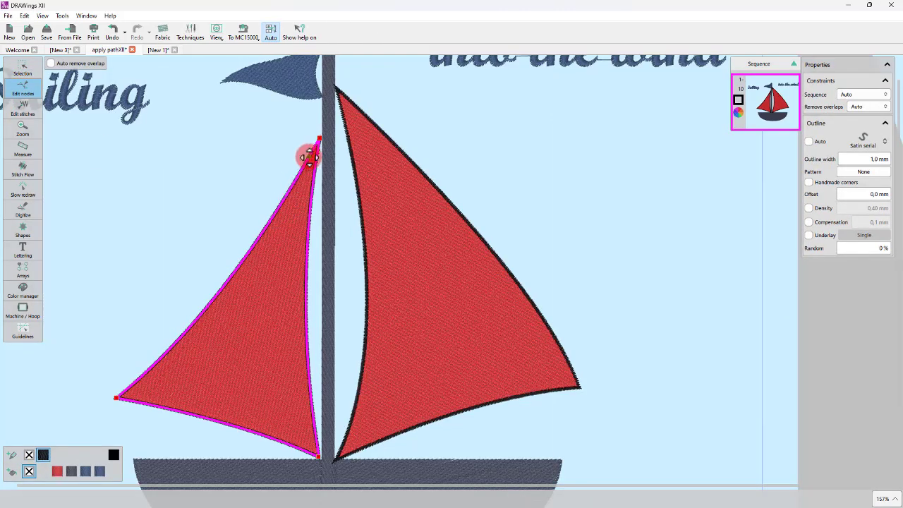
right_click(308, 156)
left_click(332, 236)
right_click(129, 388)
left_click(147, 447)
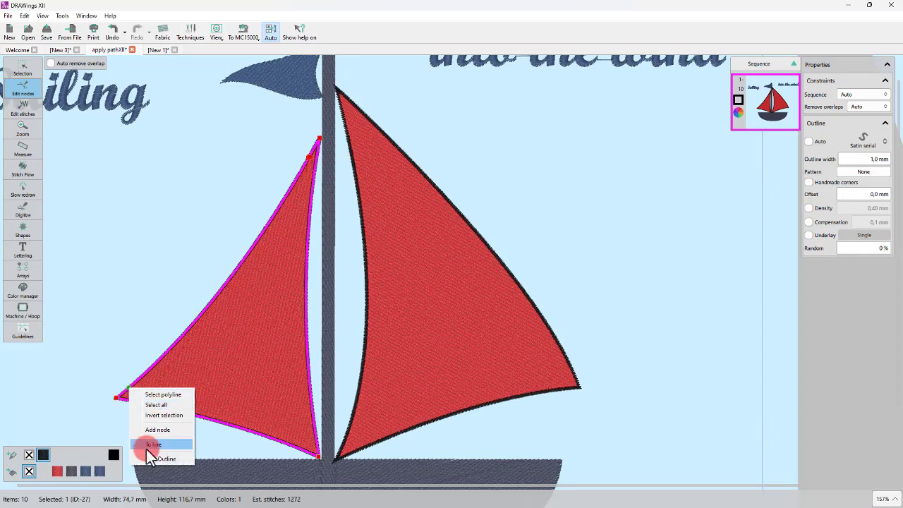
Cut the right sail's border outline near its upper tip and just above its outer lower tip
left_click(368, 116)
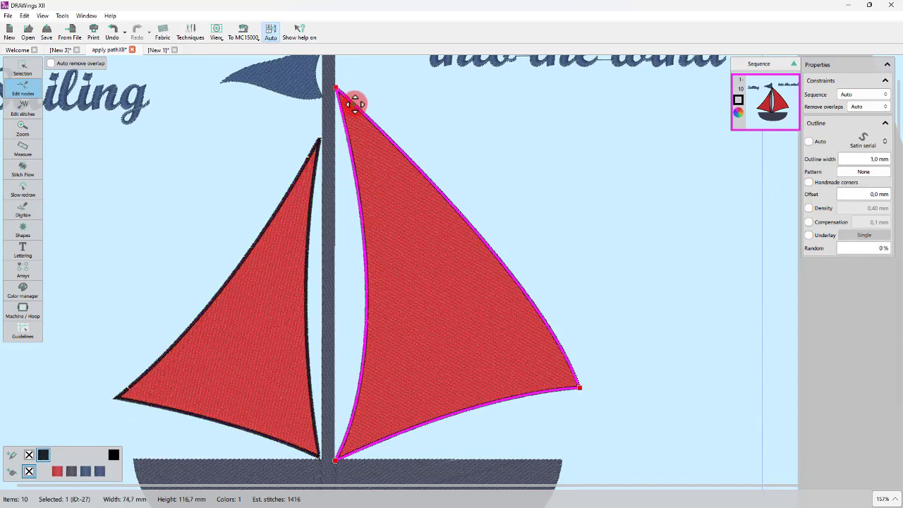
right_click(351, 104)
left_click(390, 180)
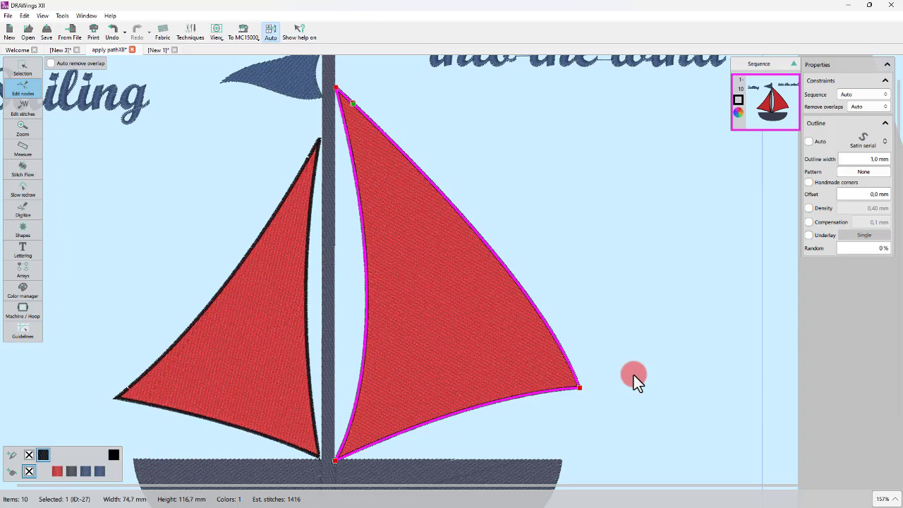
right_click(573, 375)
left_click(608, 445)
Break apart the cut borders of the left and right sails into separate outlines
left_click(23, 67)
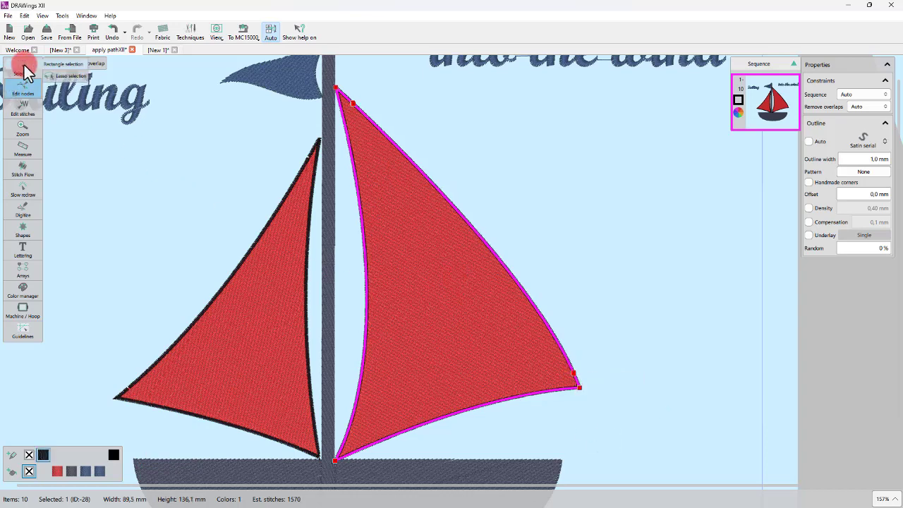
left_click(315, 150)
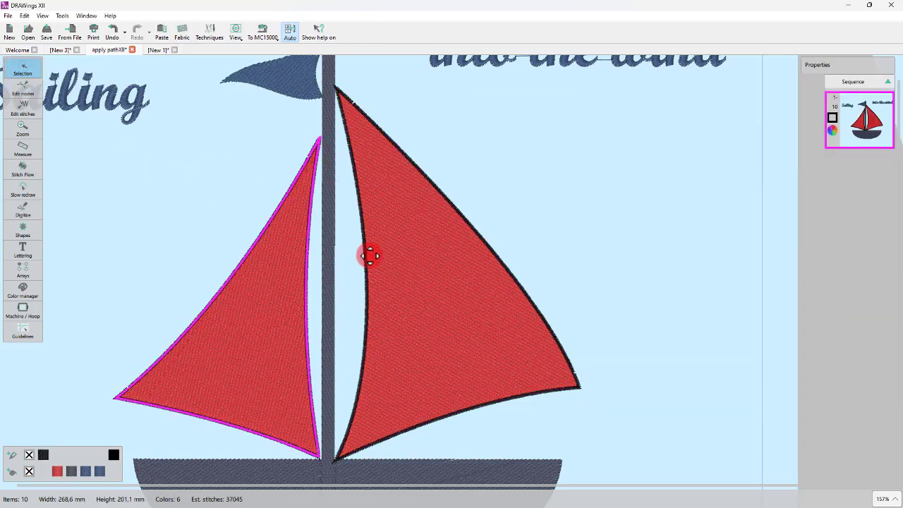
right_click(317, 148)
left_click(348, 212)
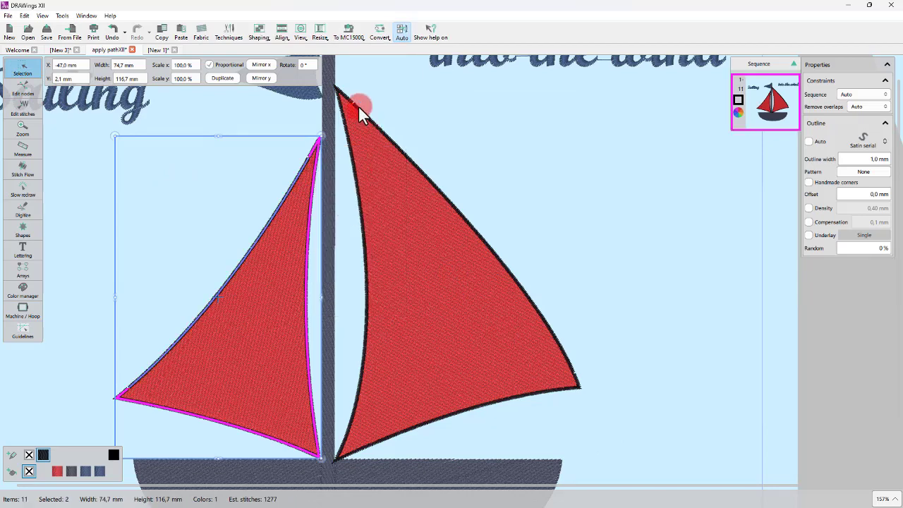
left_click(358, 107)
right_click(358, 107)
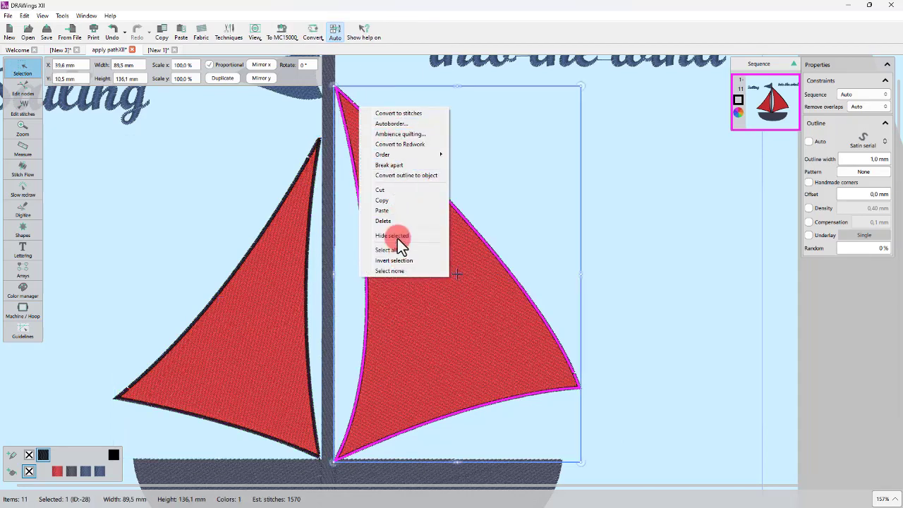
left_click(391, 164)
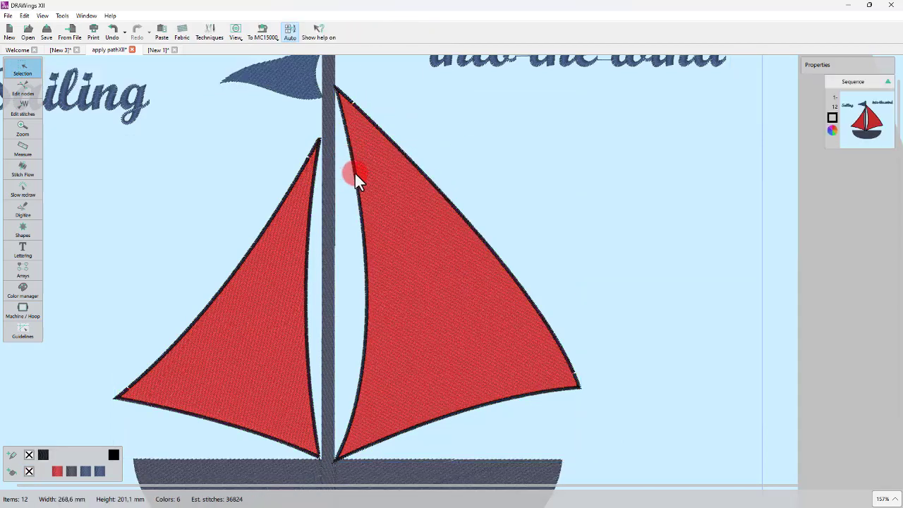
Delete the inner and lower border pieces of both sails, keeping only the outer curved edge lines
key("Delete")
left_click(308, 227)
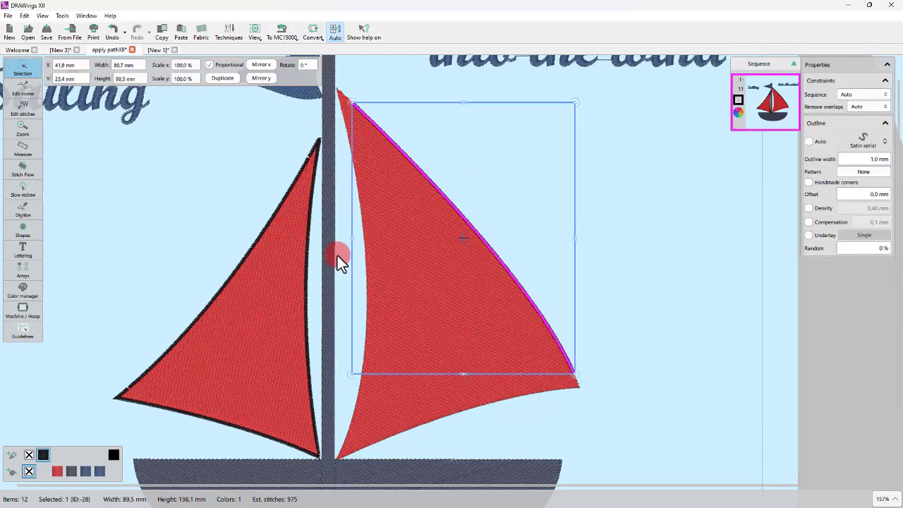
key("Delete")
scroll(168, 267, "down", 2)
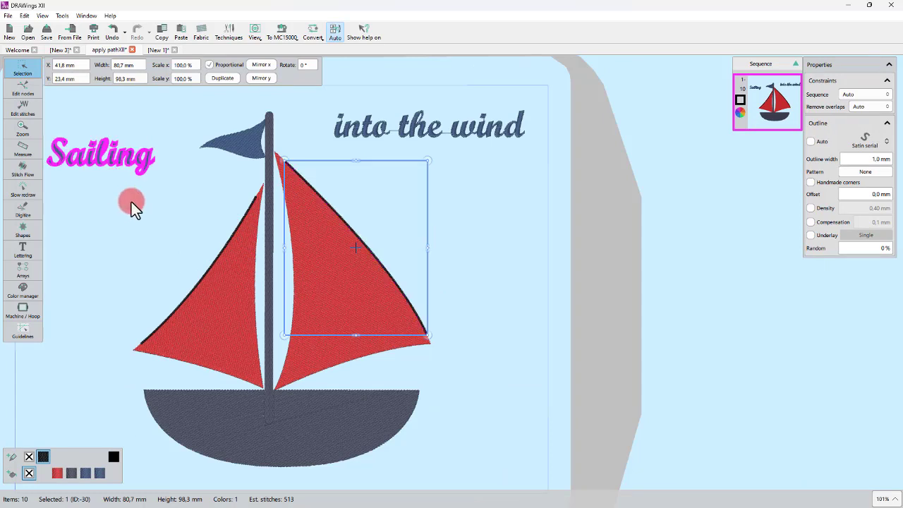
Apply the left sail's outer border line as the path for the "Sailing" lettering
left_click(202, 278)
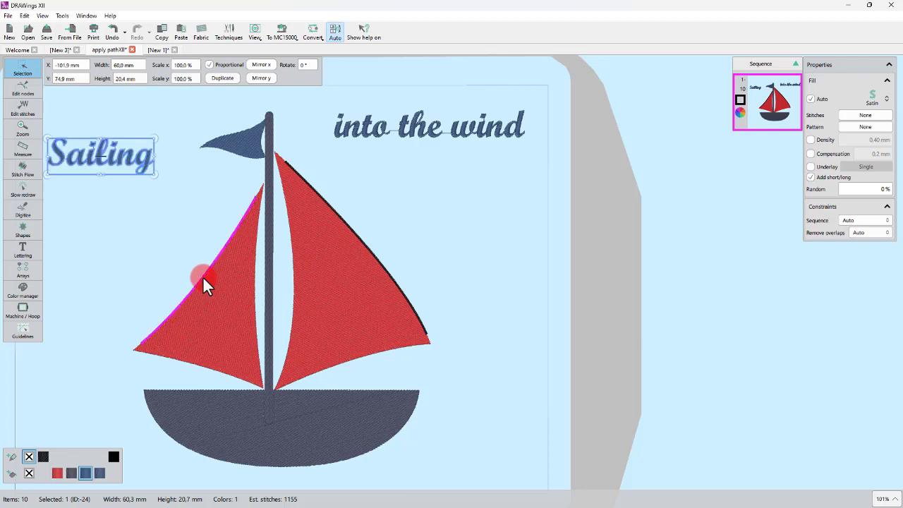
left_click(183, 310, "ctrl")
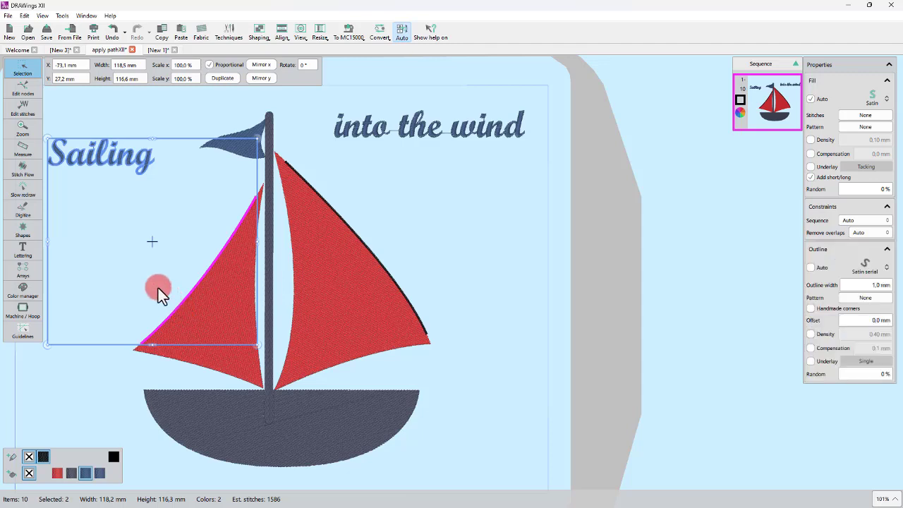
right_click(101, 158)
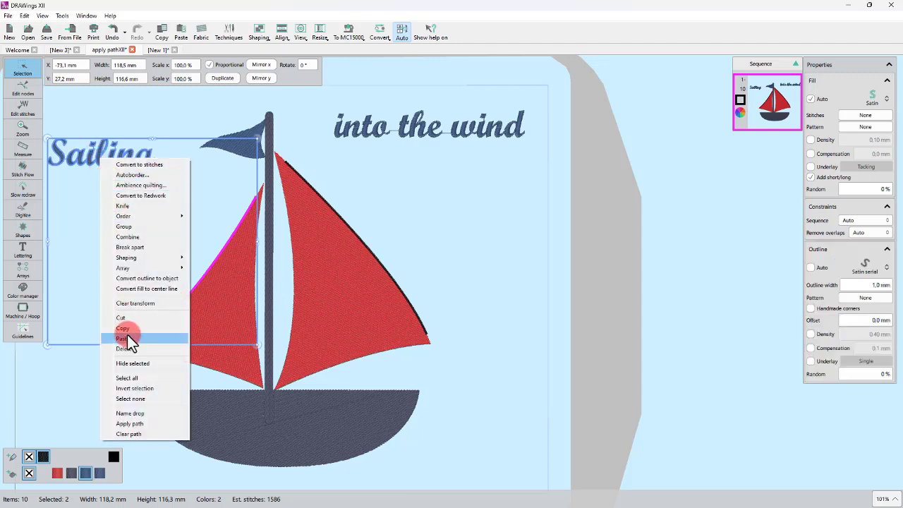
left_click(135, 423)
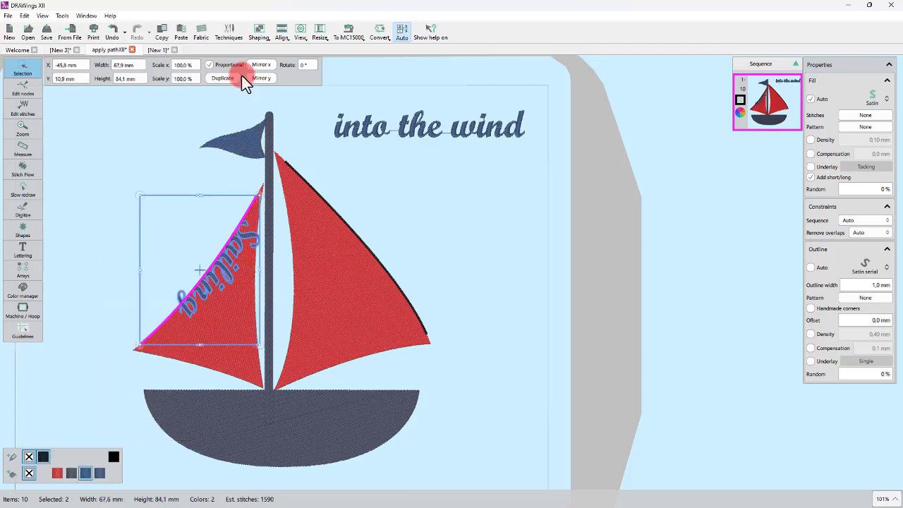
Apply the right sail's outer border line as the path for the "into the wind" lettering
left_click(317, 192)
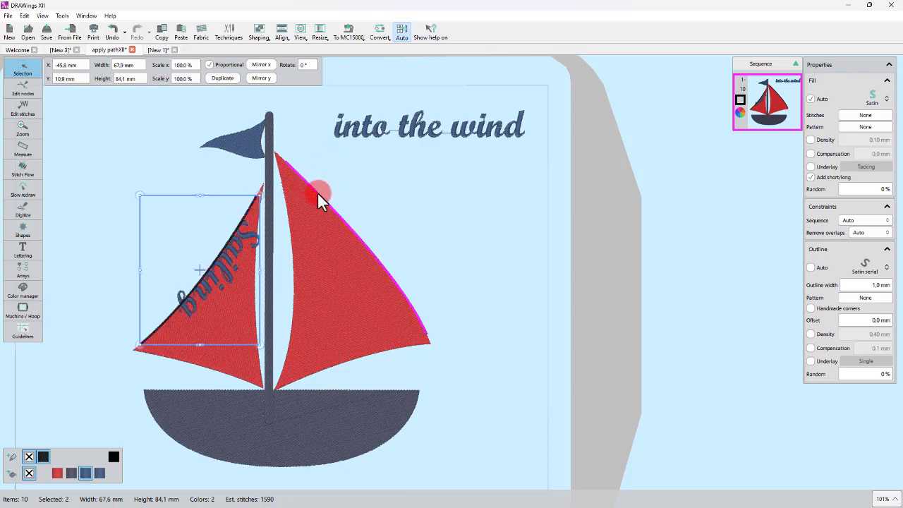
left_click(354, 138, "shift")
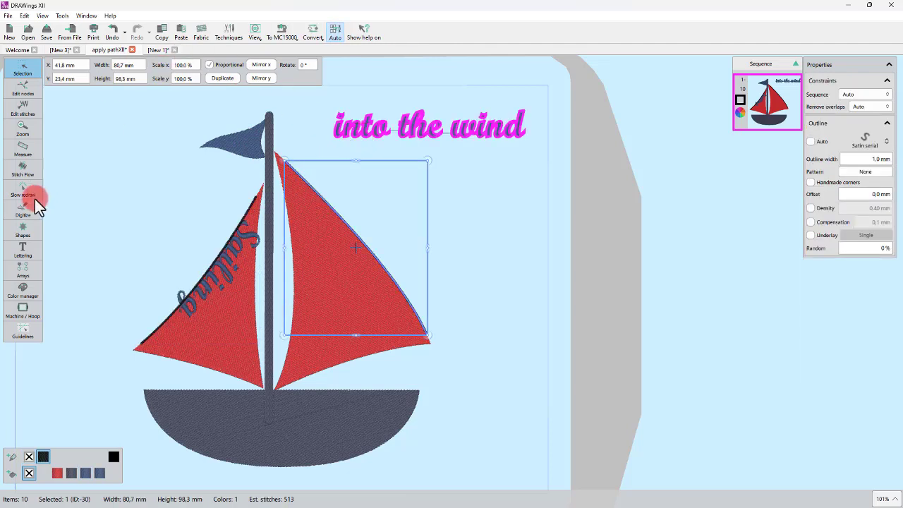
right_click(343, 127)
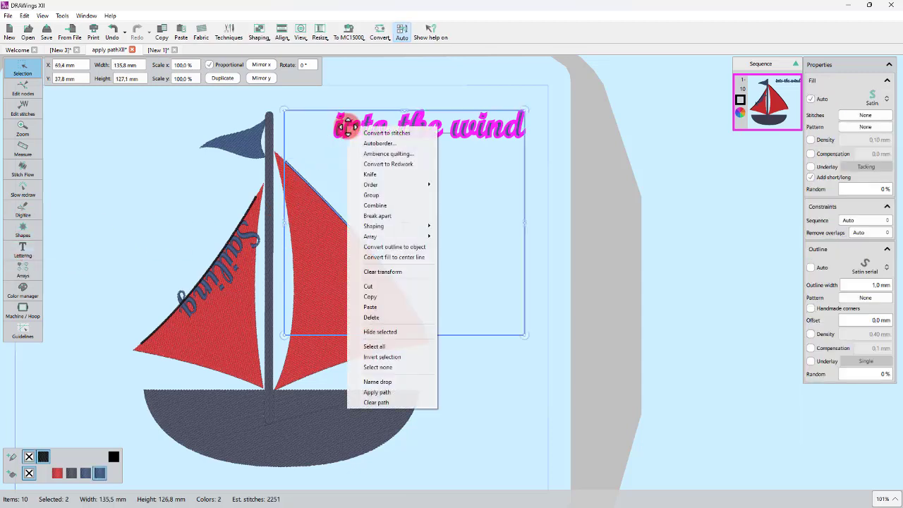
left_click(382, 392)
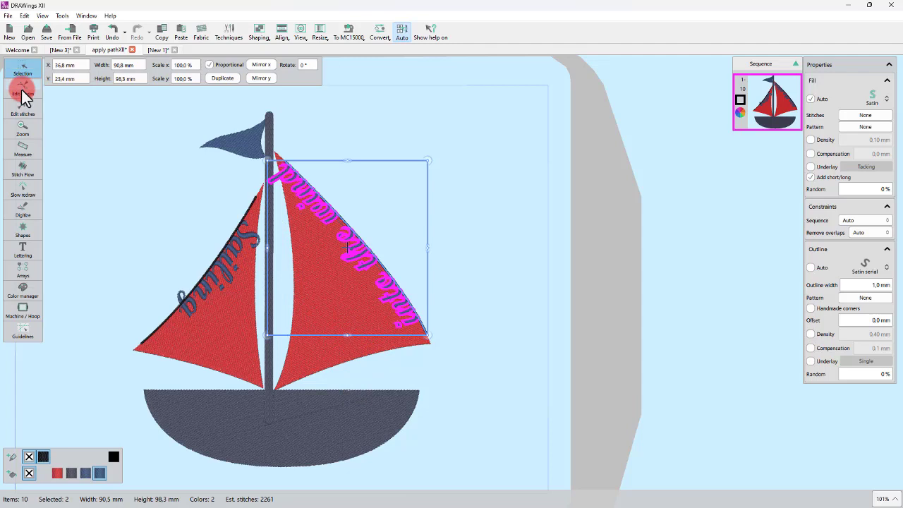
Turn on Reverse direction for the "Sailing" lettering and turn it off for "into the wind" so both run along the sails' outer sides
left_click(23, 249)
left_click(205, 279)
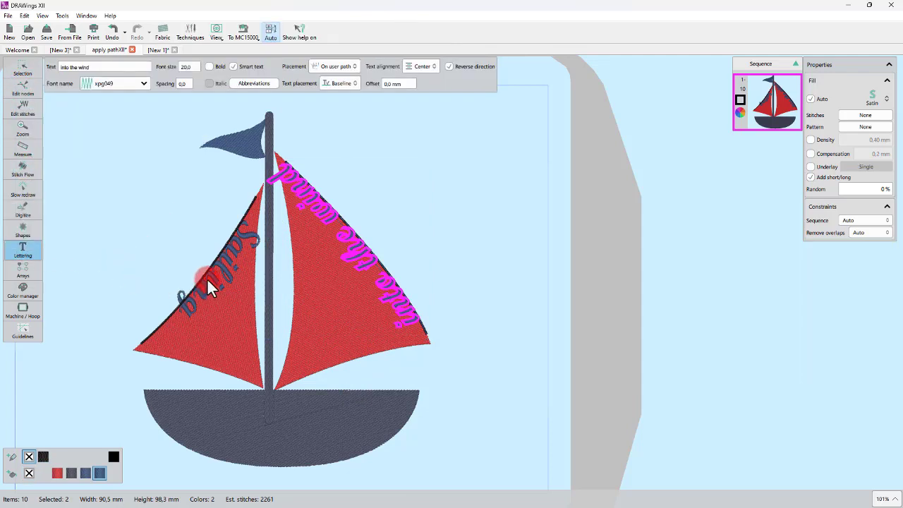
left_click(407, 68)
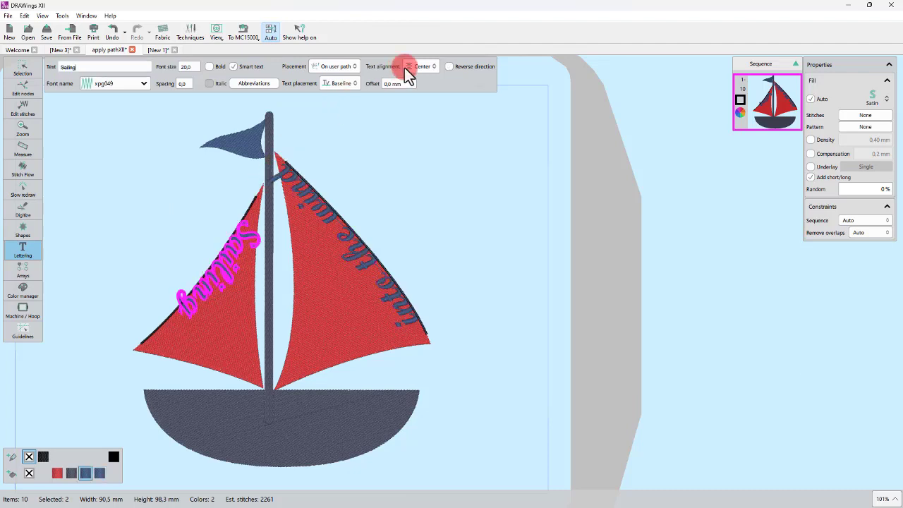
left_click(470, 67)
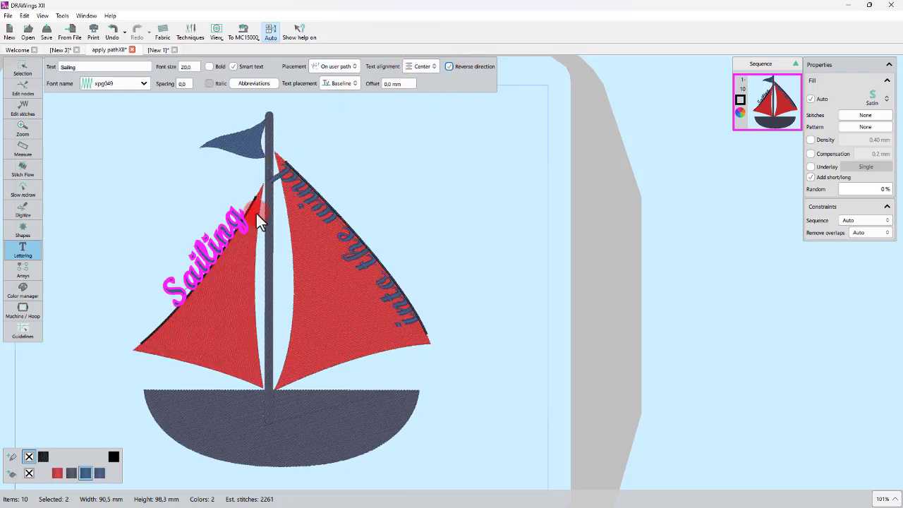
left_click(392, 79)
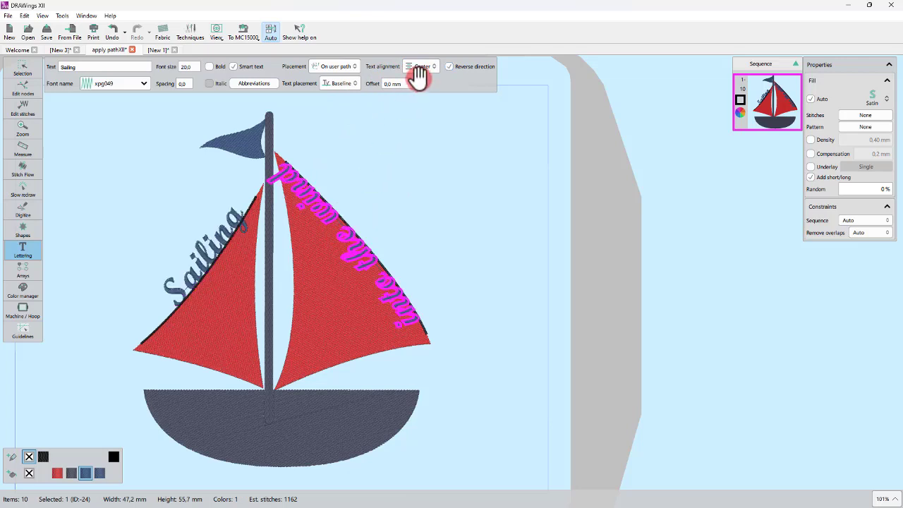
left_click(471, 67)
left_click(472, 68)
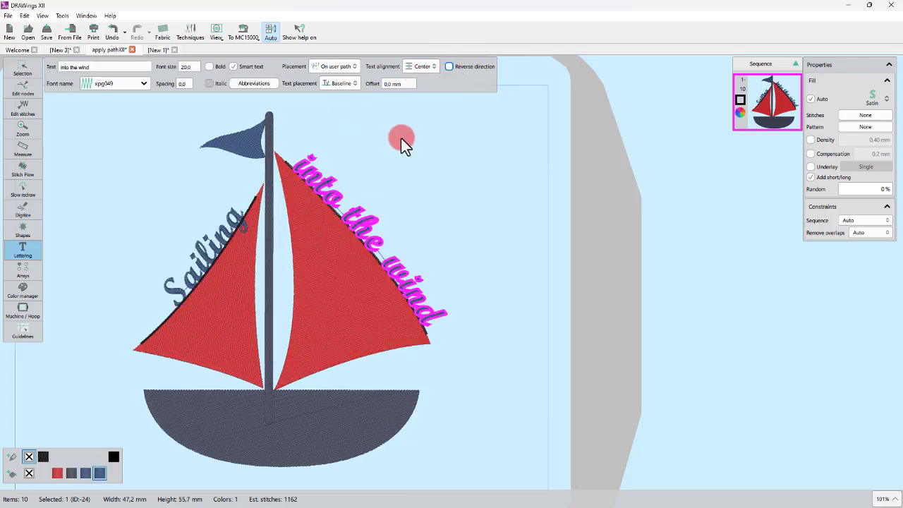
Move the "into the wind" lettering slightly away from the right sail's outer edge, to about X 51.8 mm, Y 30.7 mm
left_click(39, 73)
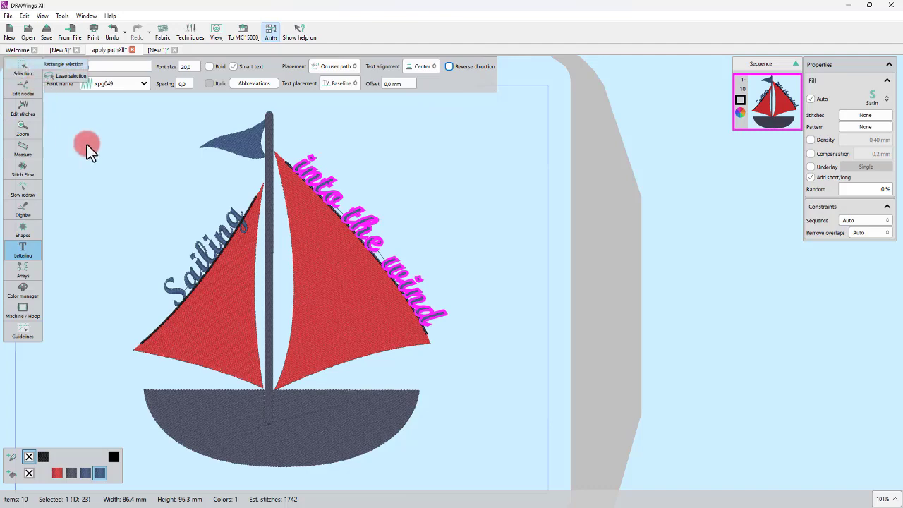
left_click(408, 200)
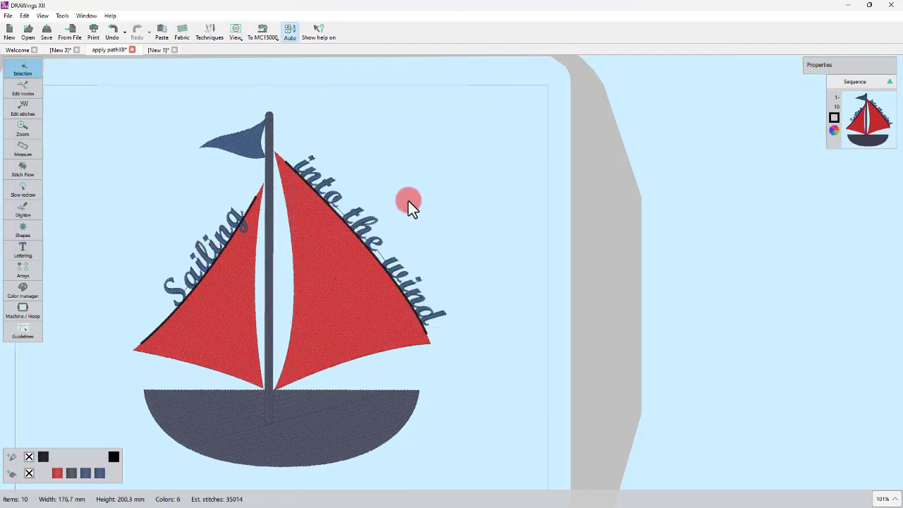
left_click(361, 229)
scroll(366, 221, "up", 5)
left_click(302, 251)
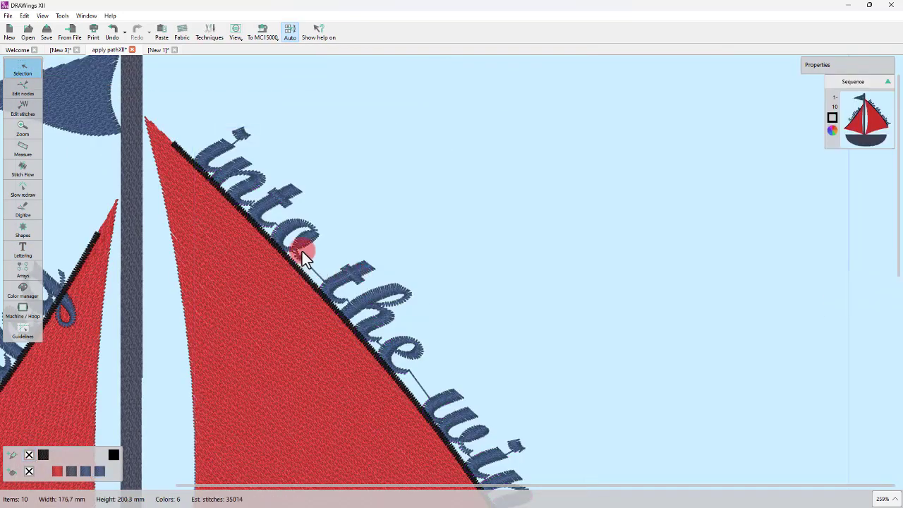
scroll(302, 251, "down", 4)
left_click(345, 285)
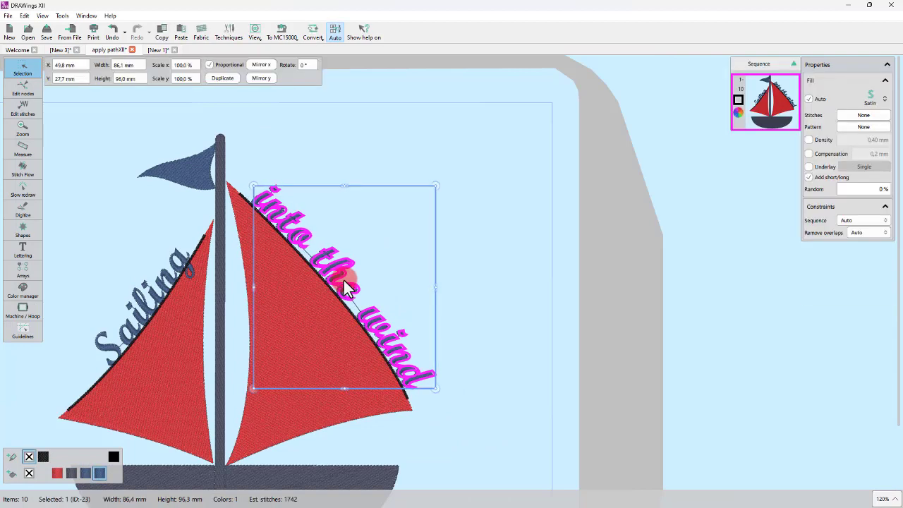
left_click_drag(346, 286, 344, 280)
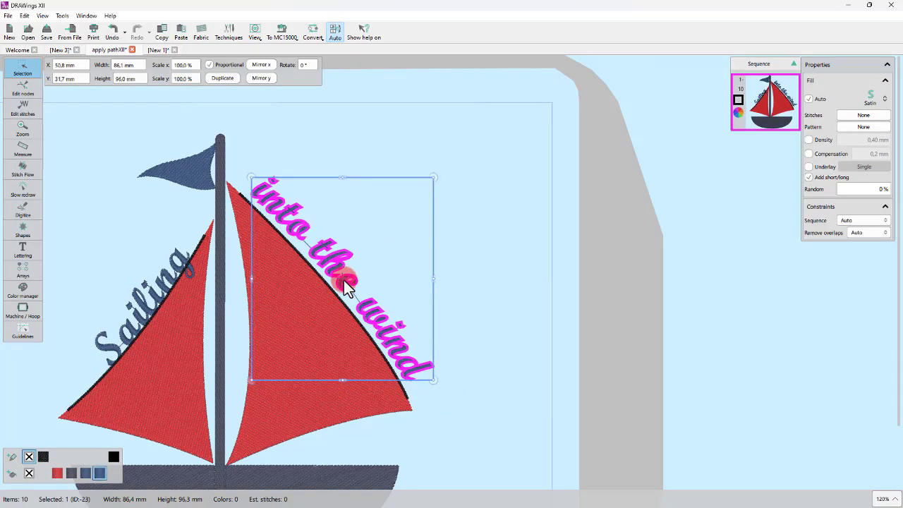
Move the "Sailing" lettering slightly outward from the left sail's edge, to about X -42.8 mm, Y 20.5 mm
left_click(147, 307)
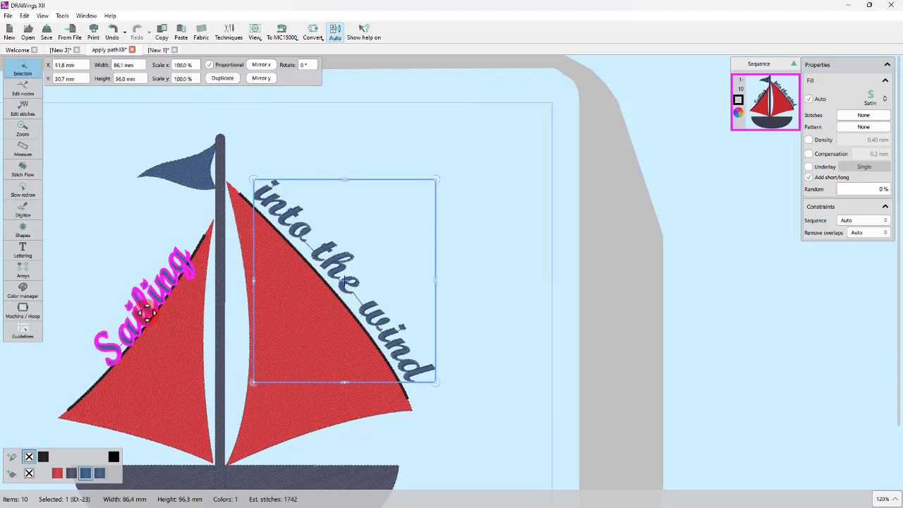
left_click_drag(147, 310, 131, 312)
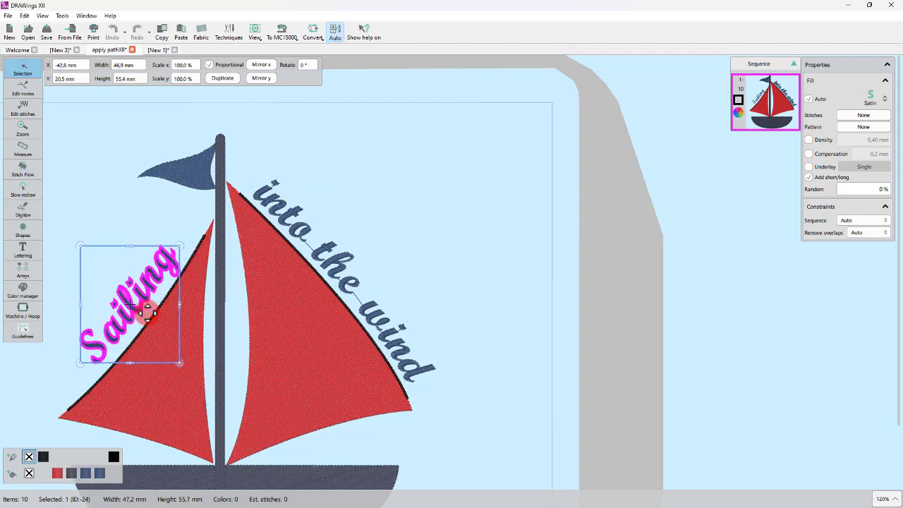
left_click(514, 174)
Delete the black outer border lines of both sails together
left_click(378, 351)
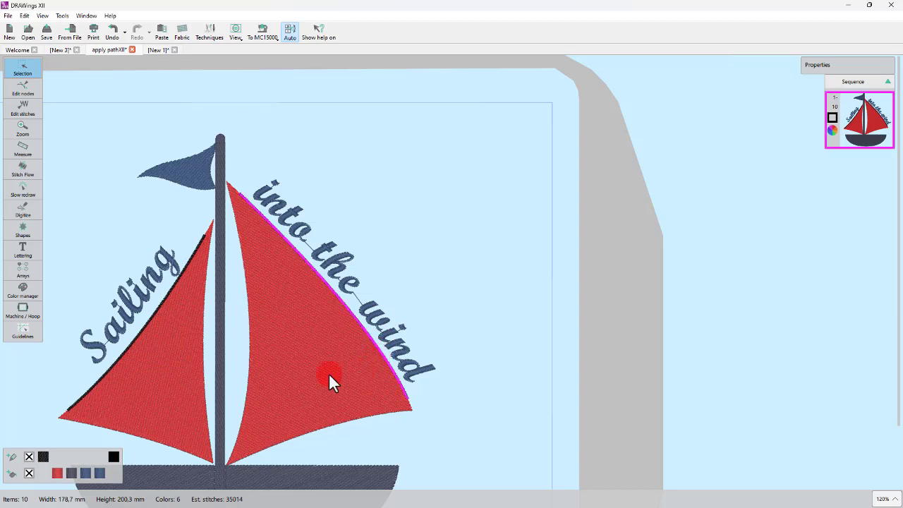
left_click(155, 332, "ctrl")
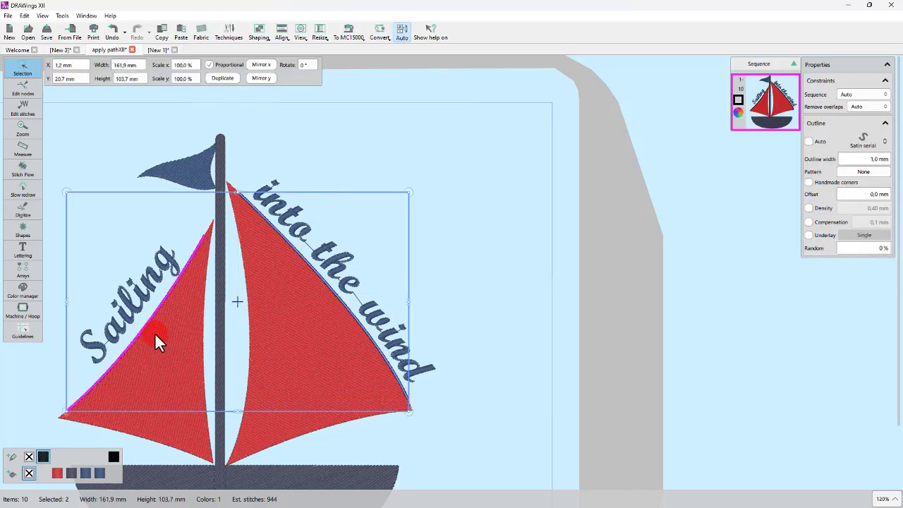
key("Delete")
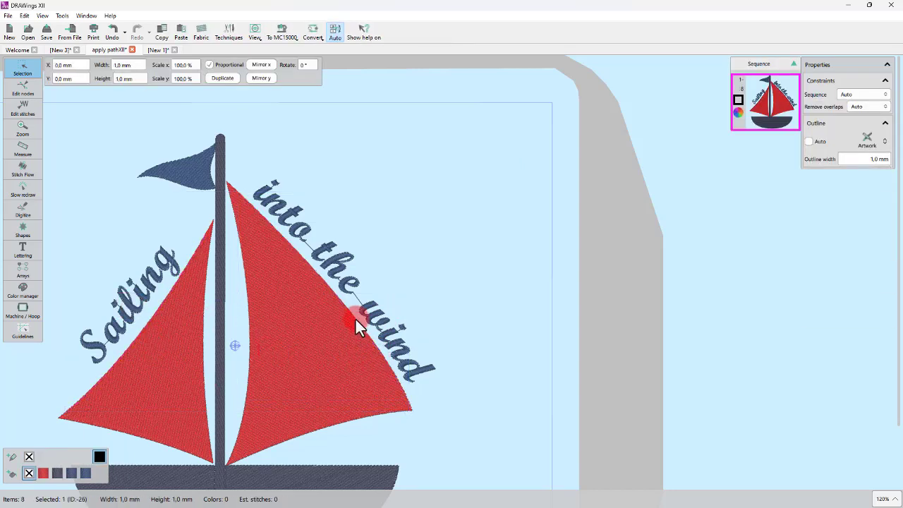
Clear the path from the "into the wind" lettering and deselect it
left_click(326, 263)
right_click(326, 264)
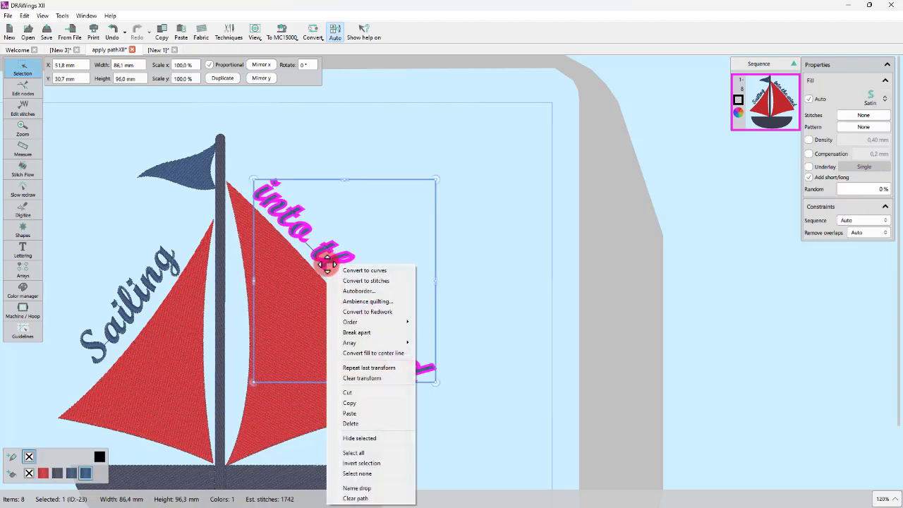
left_click(346, 498)
left_click(475, 416)
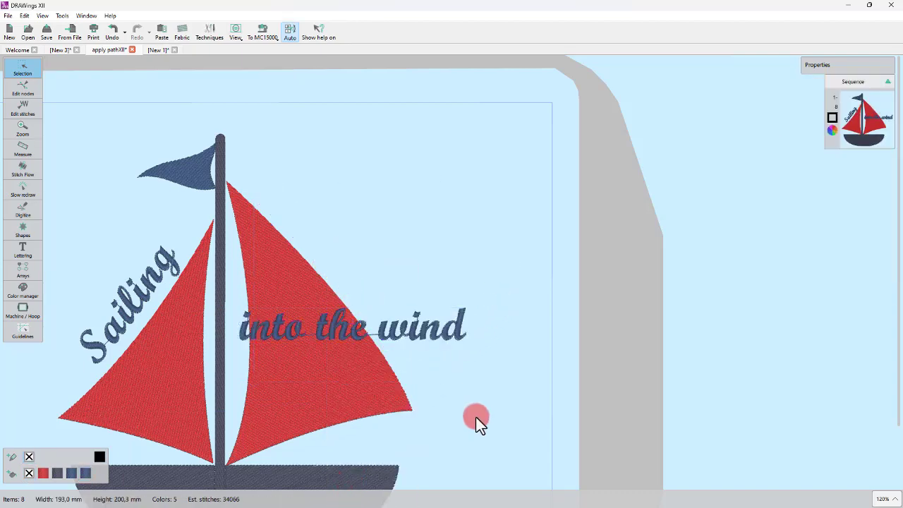